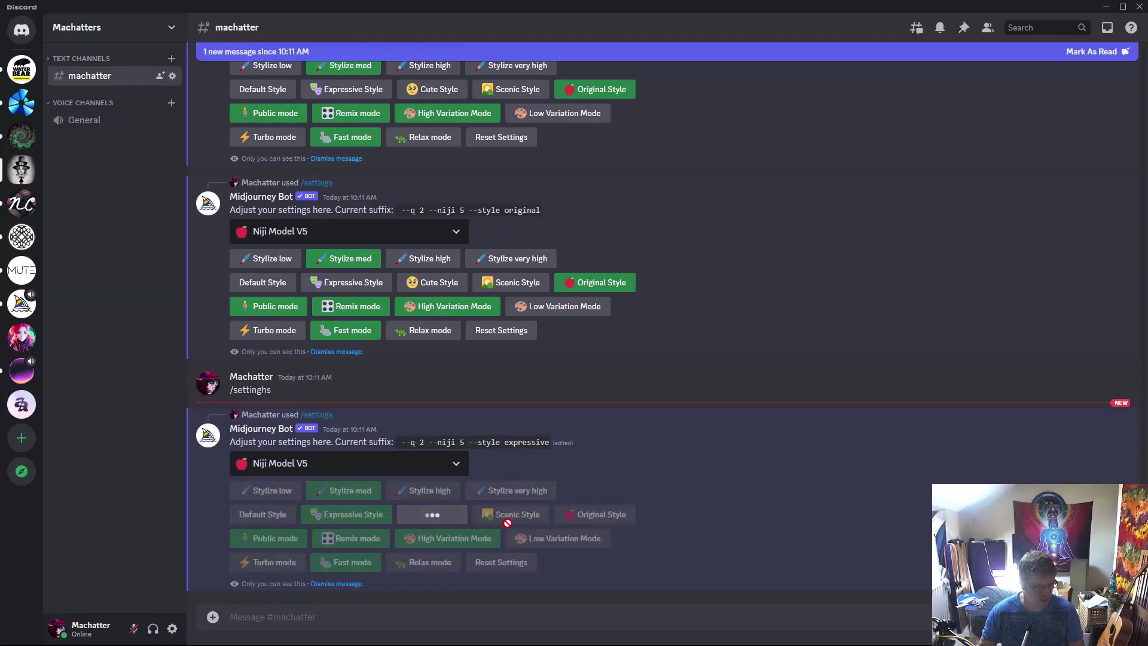
Step: Switch the Niji Model V5 settings through Scenic Style and Original Style, finishing on Default Style
{"action": "left_click", "coordinate": [514, 519]}
{"action": "left_click", "coordinate": [585, 523]}
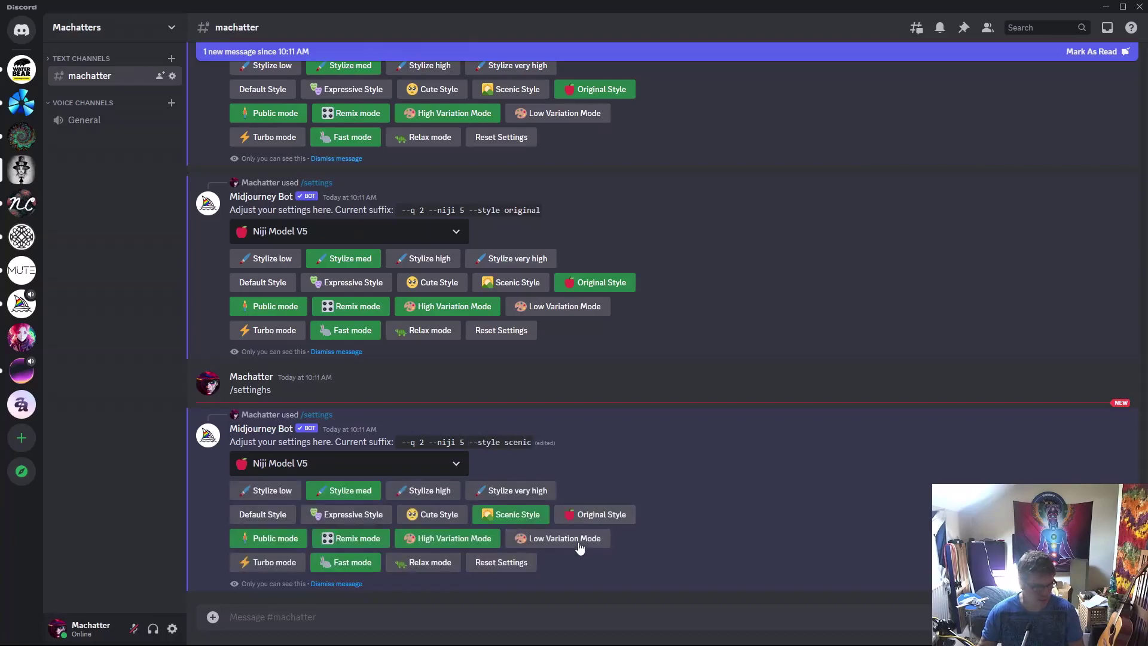
{"action": "left_click", "coordinate": [268, 518]}
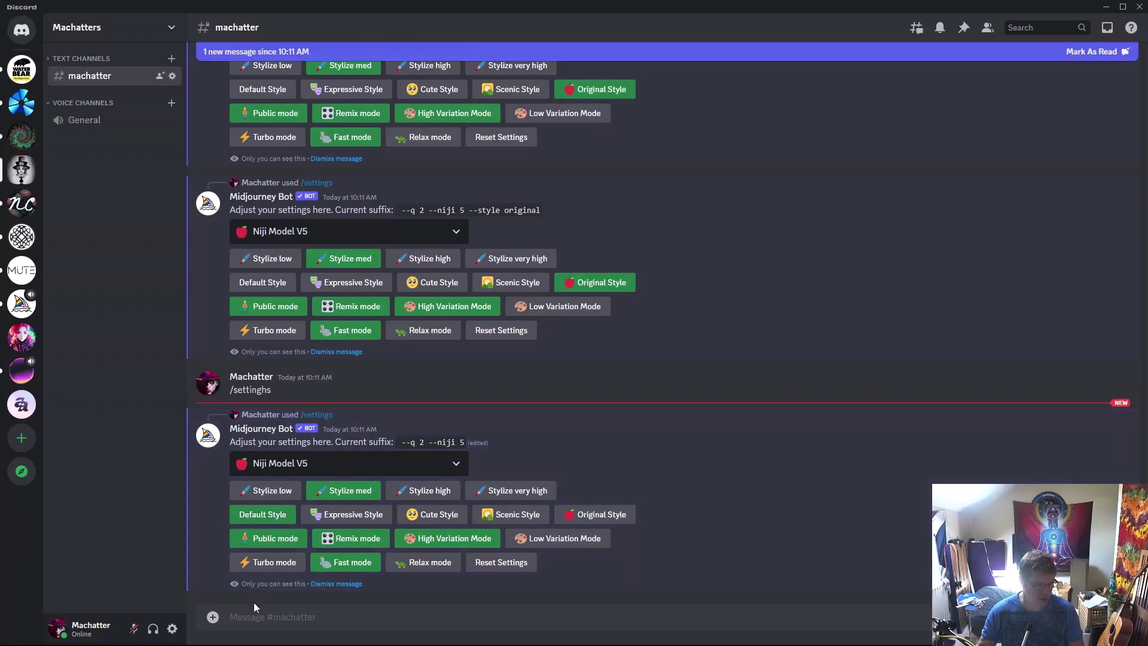
Step: Copy the martial artists prompt, without its quality and style suffix, from the earlier image message above the settings
{"action": "scroll", "coordinate": [253, 601], "scroll_direction": "up", "scroll_amount": 4}
{"action": "scroll", "coordinate": [281, 179], "scroll_direction": "up", "scroll_amount": 4}
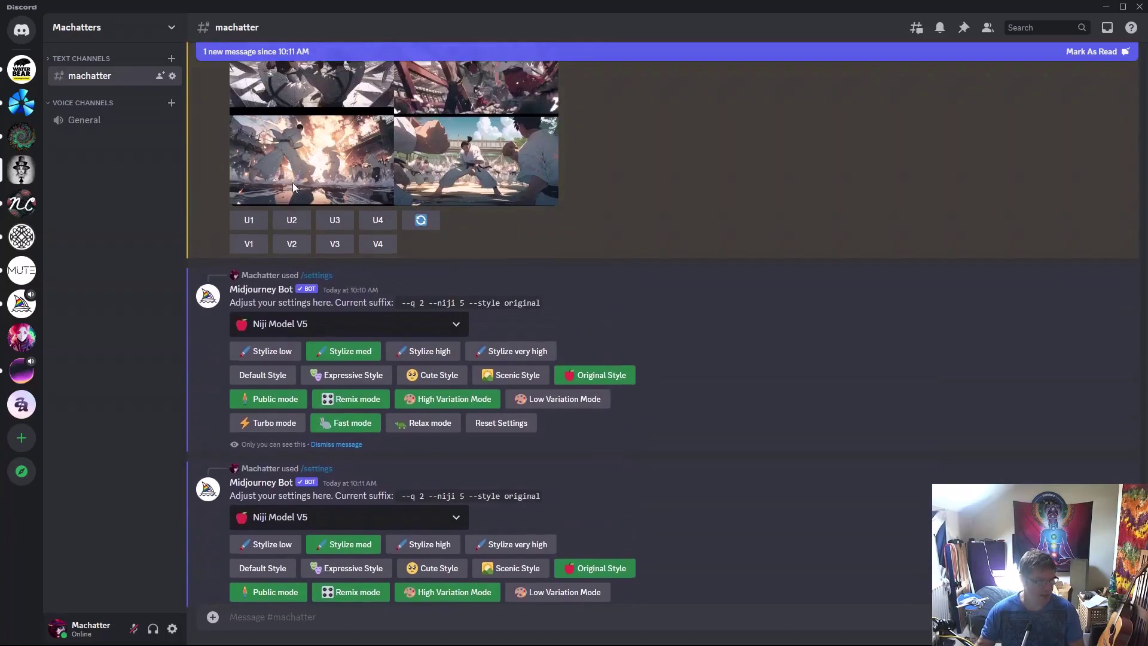
{"action": "scroll", "coordinate": [293, 189], "scroll_direction": "up", "scroll_amount": 4}
{"action": "left_click_drag", "start_coordinate": [231, 242], "coordinate": [975, 235]}
{"action": "right_click", "coordinate": [976, 235]}
{"action": "left_click", "coordinate": [992, 248]}
{"action": "scroll", "coordinate": [750, 458], "scroll_direction": "down", "scroll_amount": 10}
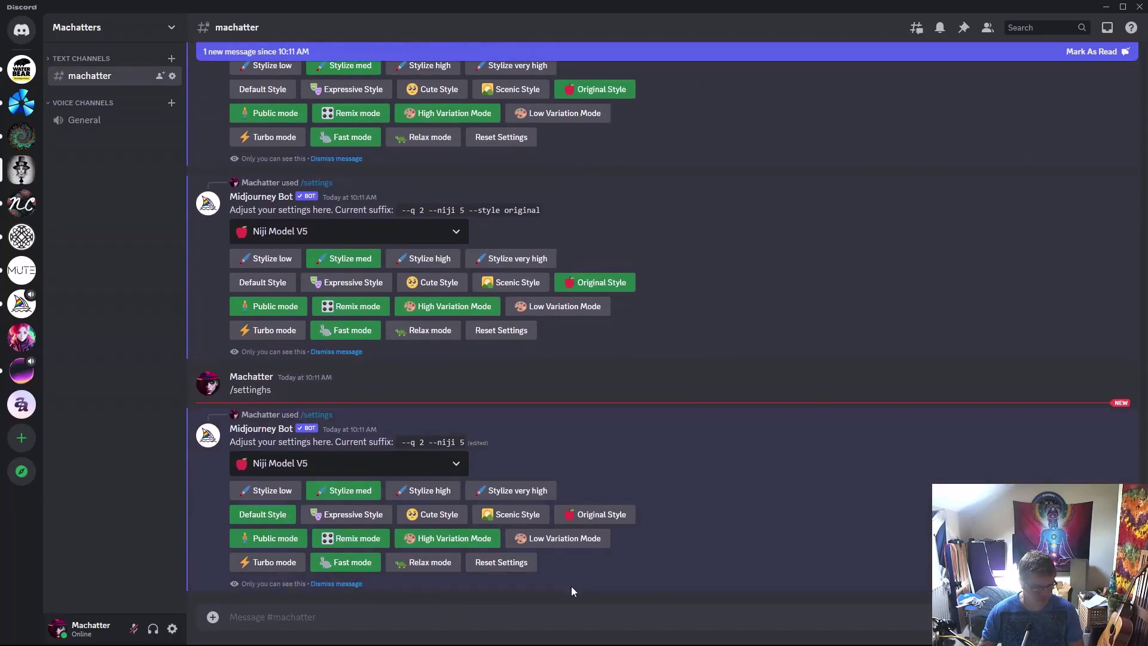
Step: Submit an /imagine command with the copied martial artists prompt to generate the default-style images
{"action": "type", "text": "/imag"}
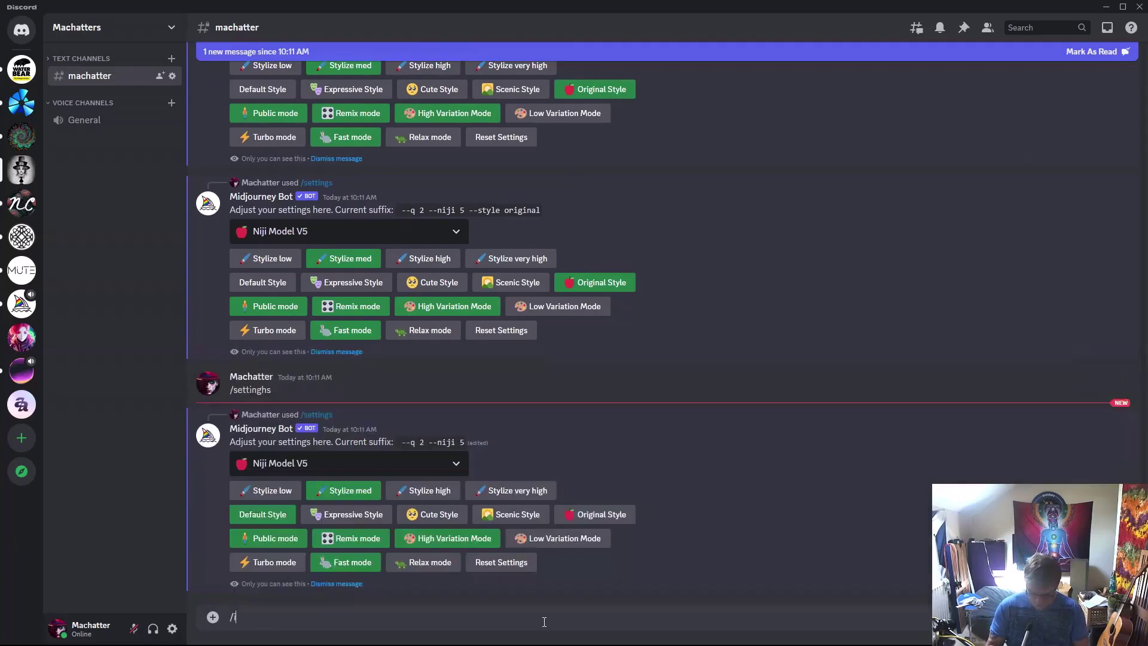
{"action": "key", "text": "Tab"}
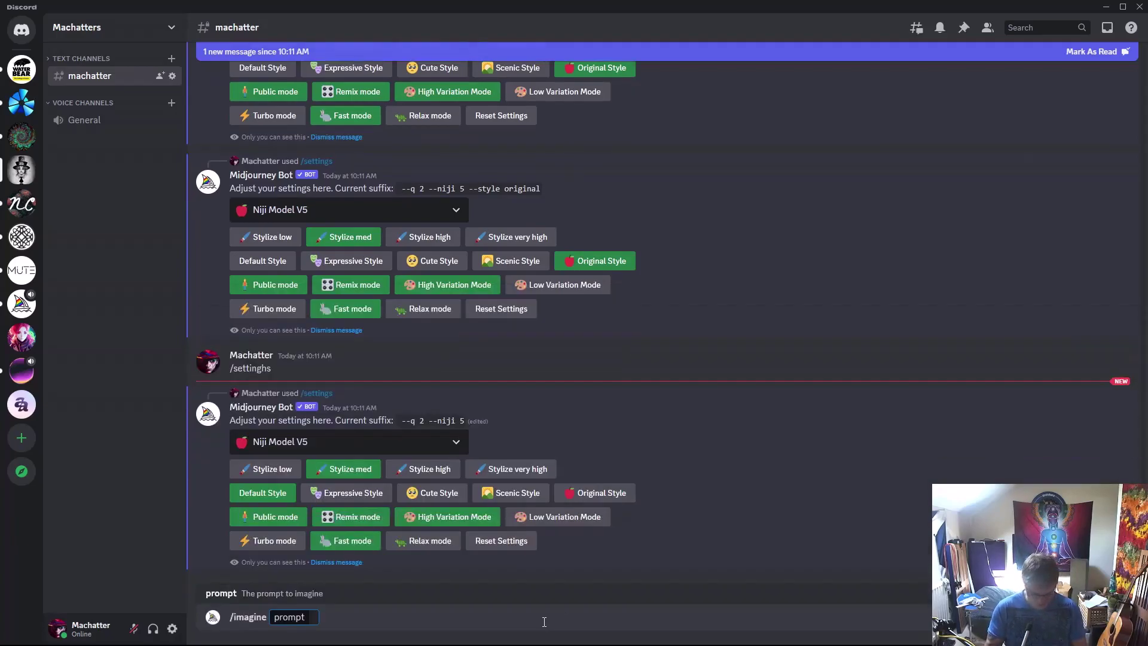
{"action": "key", "text": "ctrl+v"}
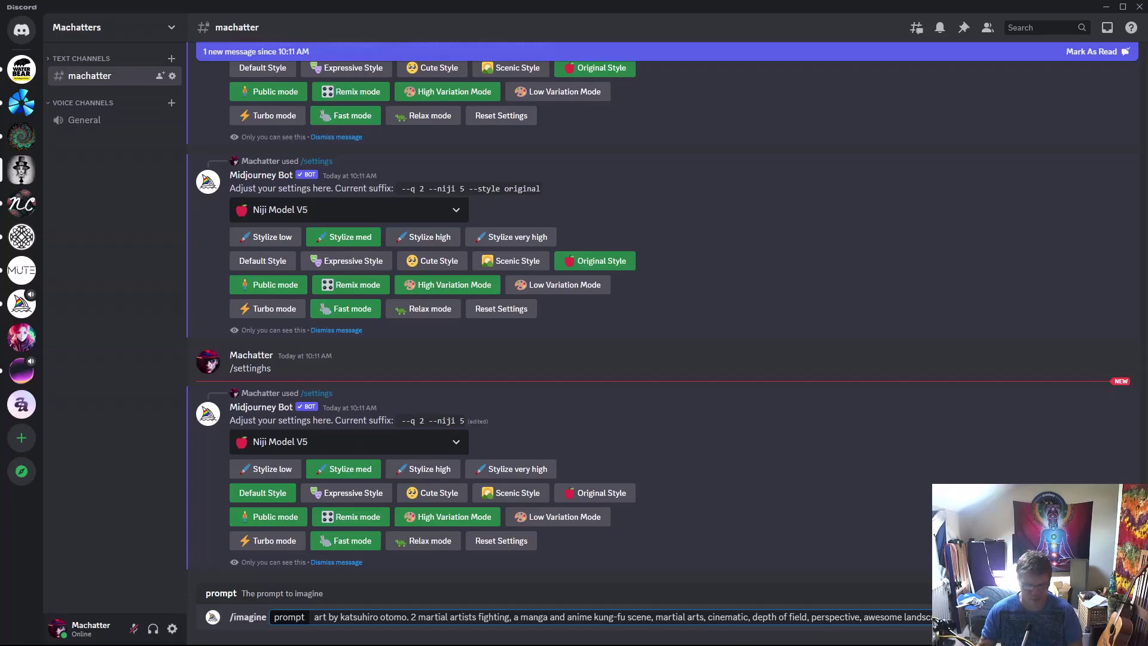
{"action": "key", "text": "Return"}
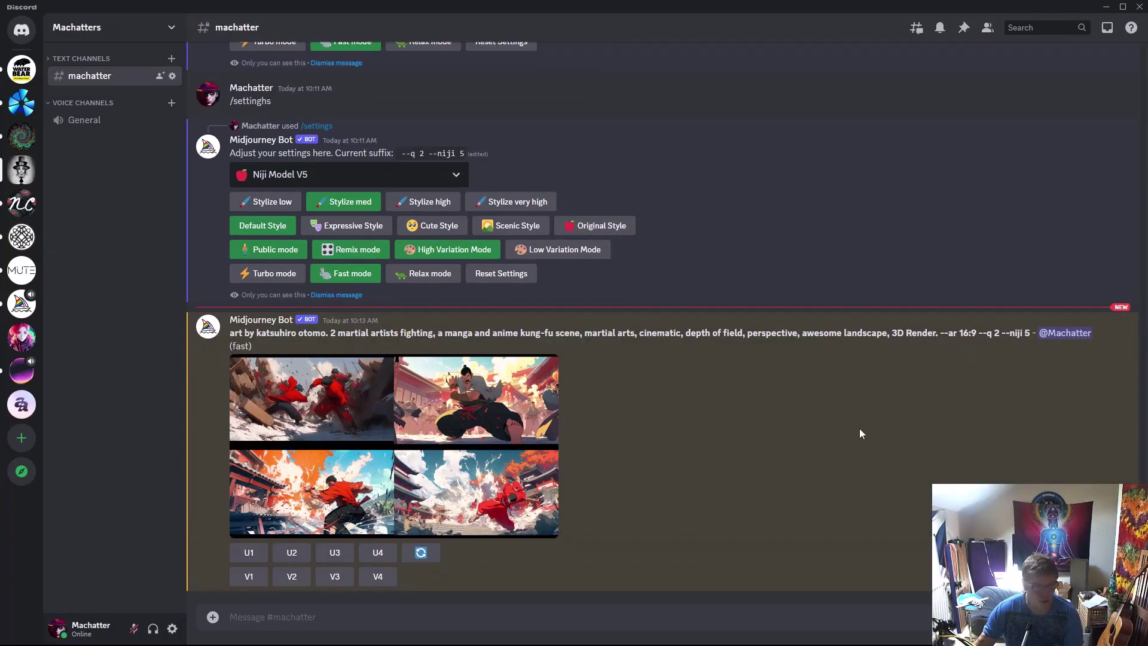
Step: Examine the default-style image grid enlarged and check the artist named in its prompt
{"action": "left_click", "coordinate": [379, 431]}
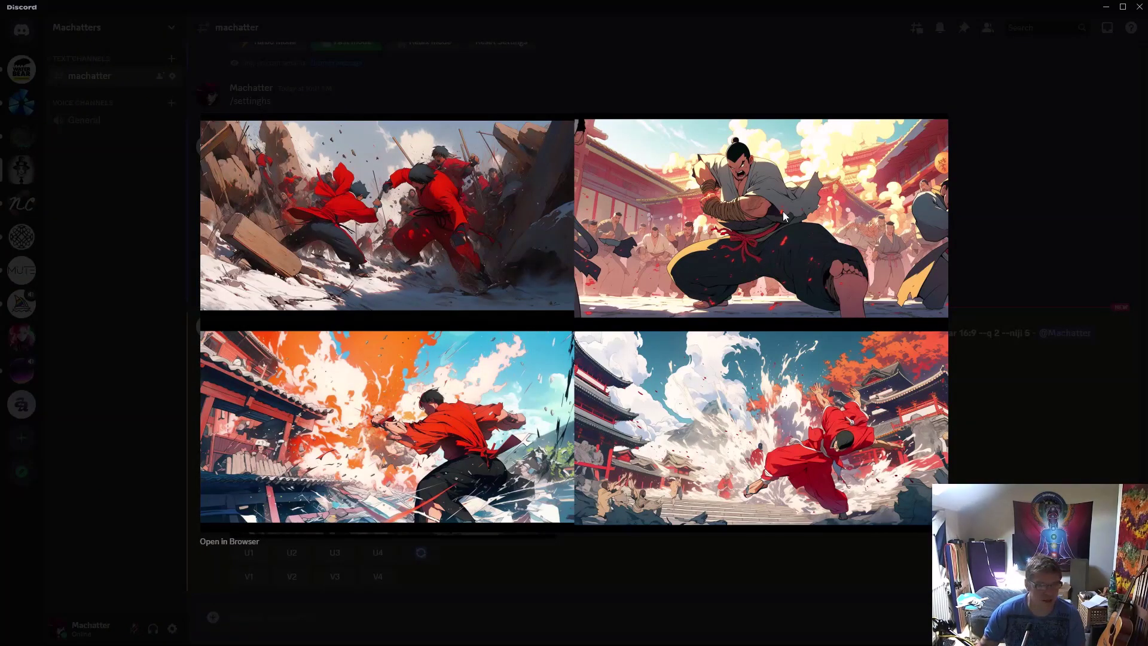
{"action": "left_click", "coordinate": [1002, 292]}
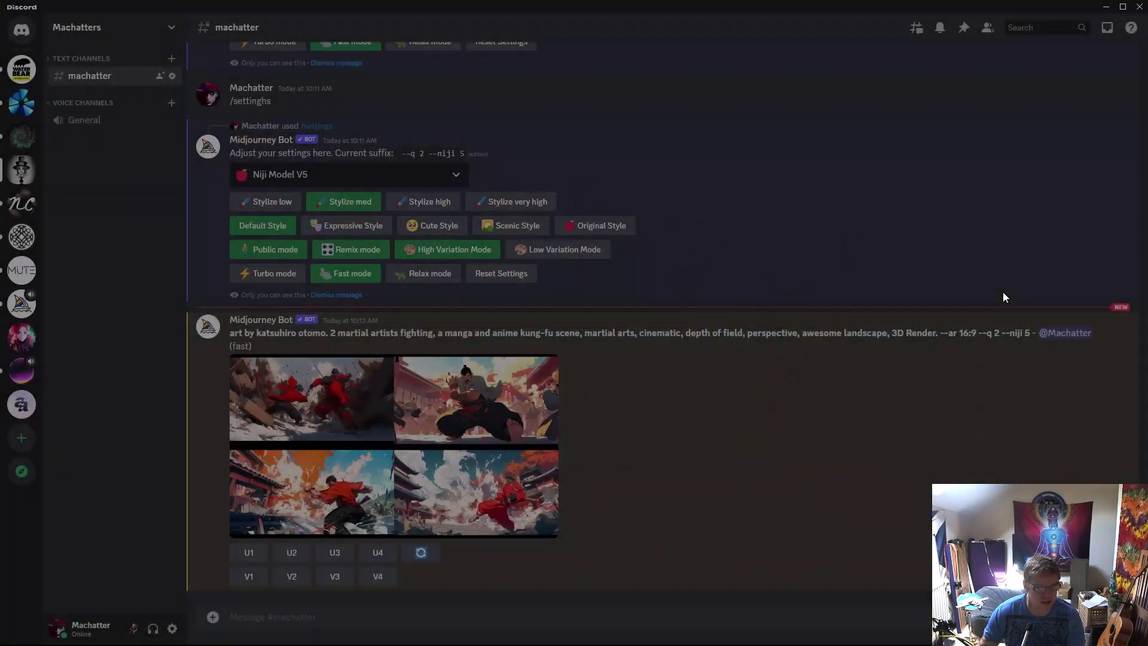
{"action": "left_click_drag", "start_coordinate": [256, 336], "coordinate": [328, 336]}
{"action": "left_click", "coordinate": [608, 418]}
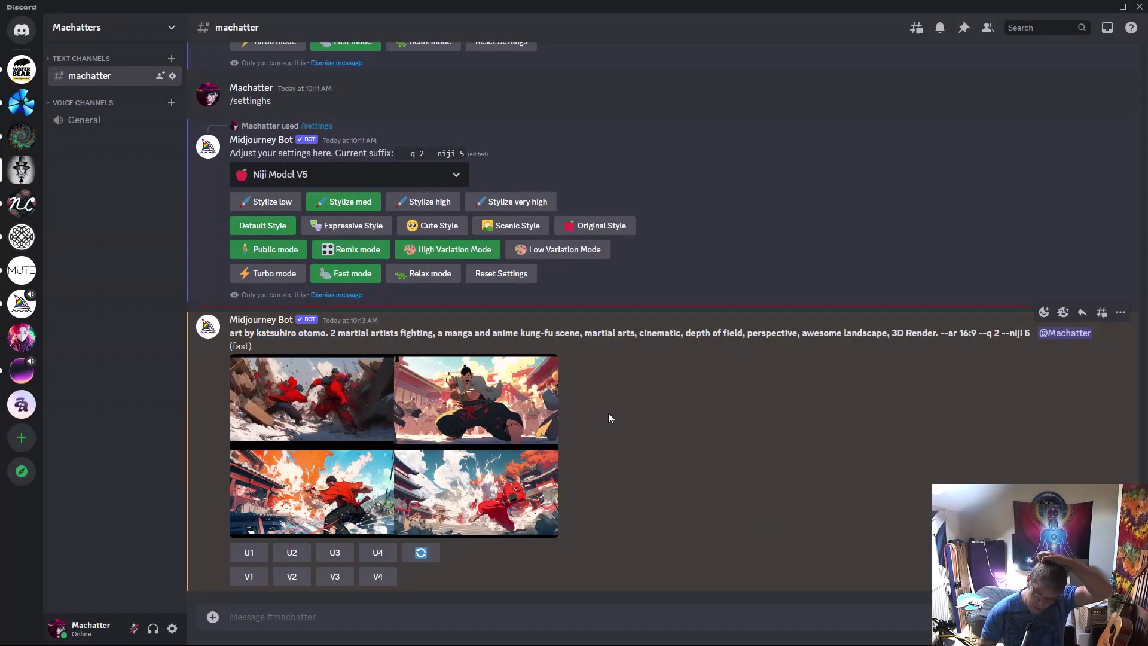
{"action": "left_click", "coordinate": [436, 419]}
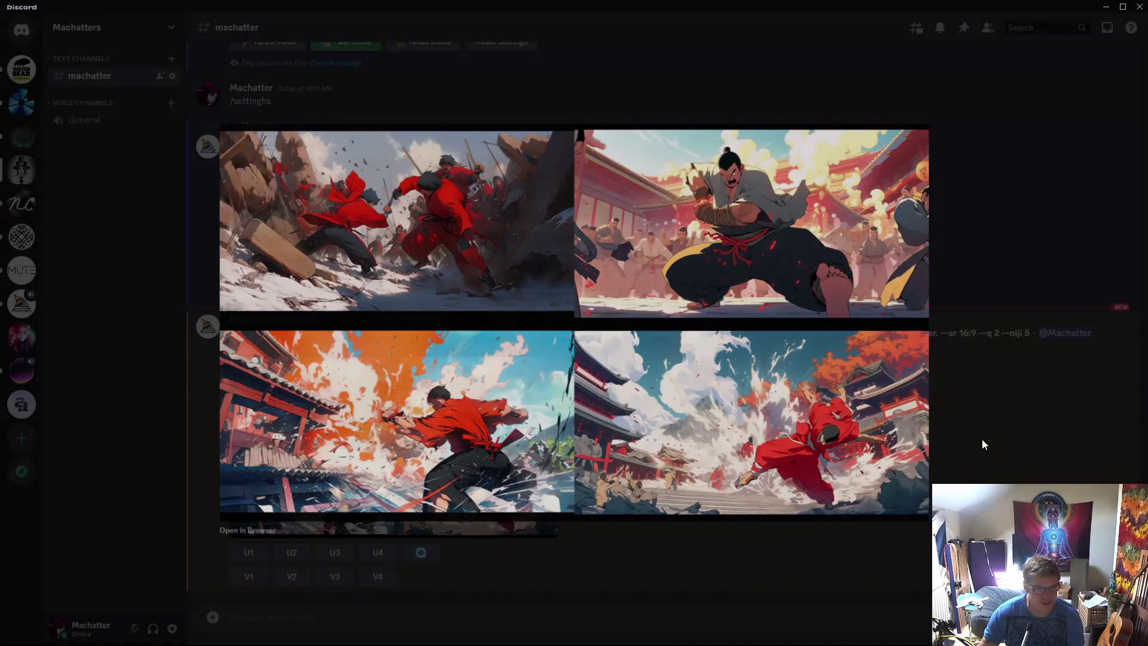
{"action": "left_click", "coordinate": [982, 439]}
Step: Set the Niji style to Expressive Style and copy the default-style result's prompt through --ar 16:9
{"action": "left_click", "coordinate": [355, 230]}
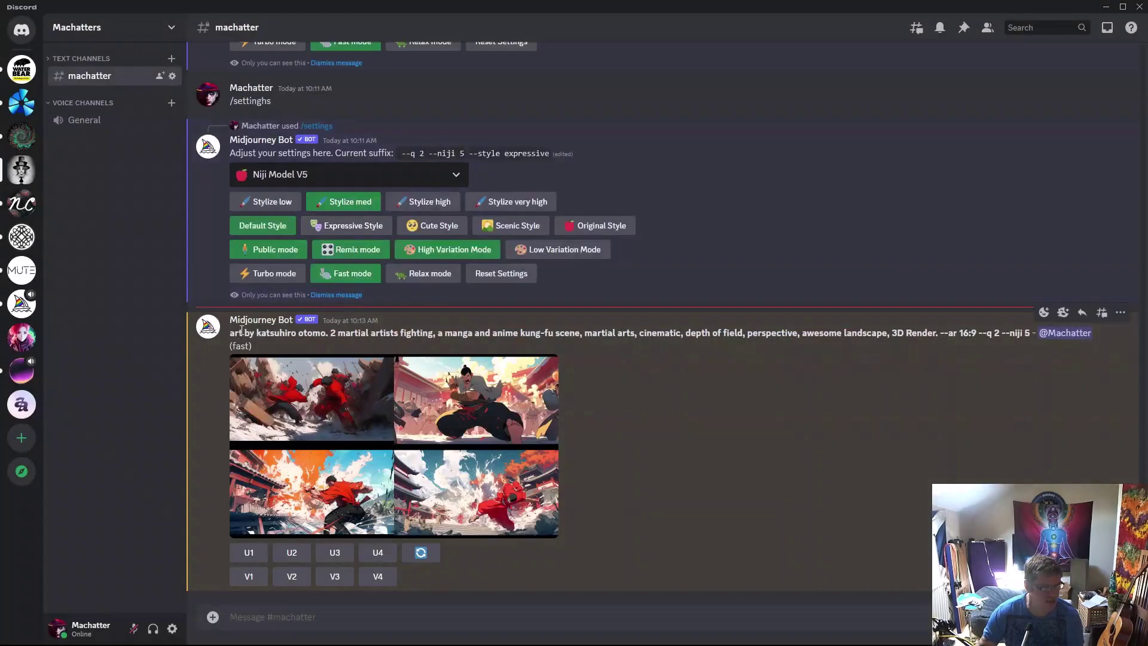
{"action": "left_click_drag", "start_coordinate": [228, 333], "coordinate": [974, 332]}
{"action": "right_click", "coordinate": [969, 331]}
{"action": "left_click", "coordinate": [987, 325]}
Step: Submit an /imagine command with the copied prompt to generate the expressive-style images
{"action": "left_click", "coordinate": [596, 608]}
{"action": "type", "text": "i"}
{"action": "key", "text": "BackSpace"}
{"action": "type", "text": "/imag"}
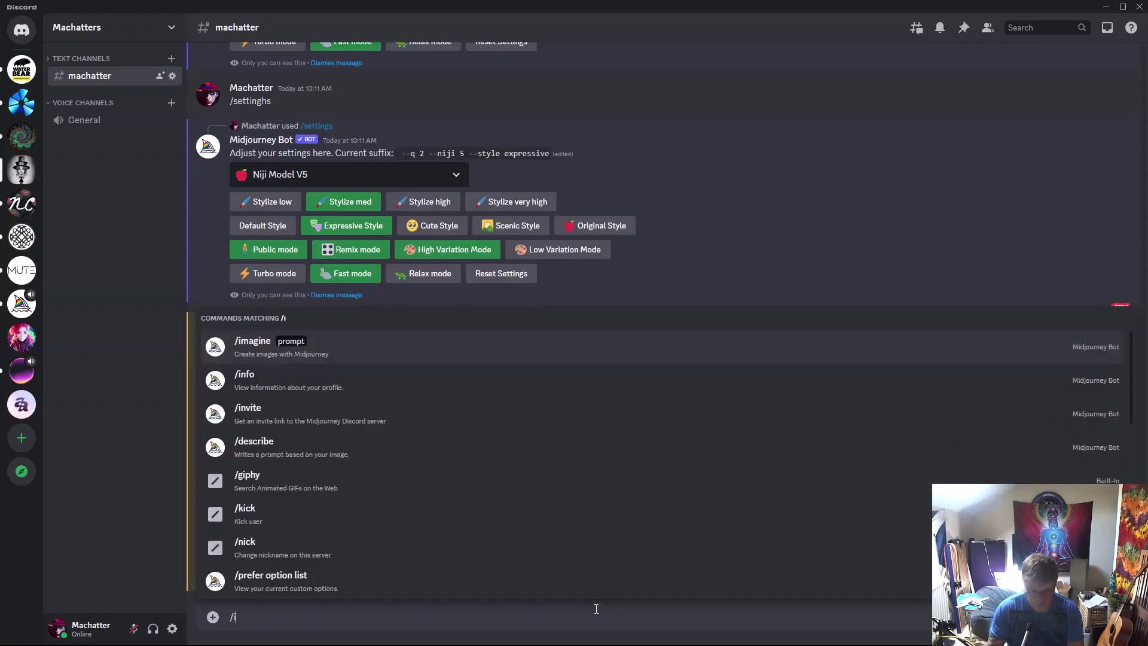
{"action": "key", "text": "Tab"}
{"action": "key", "text": "ctrl+v"}
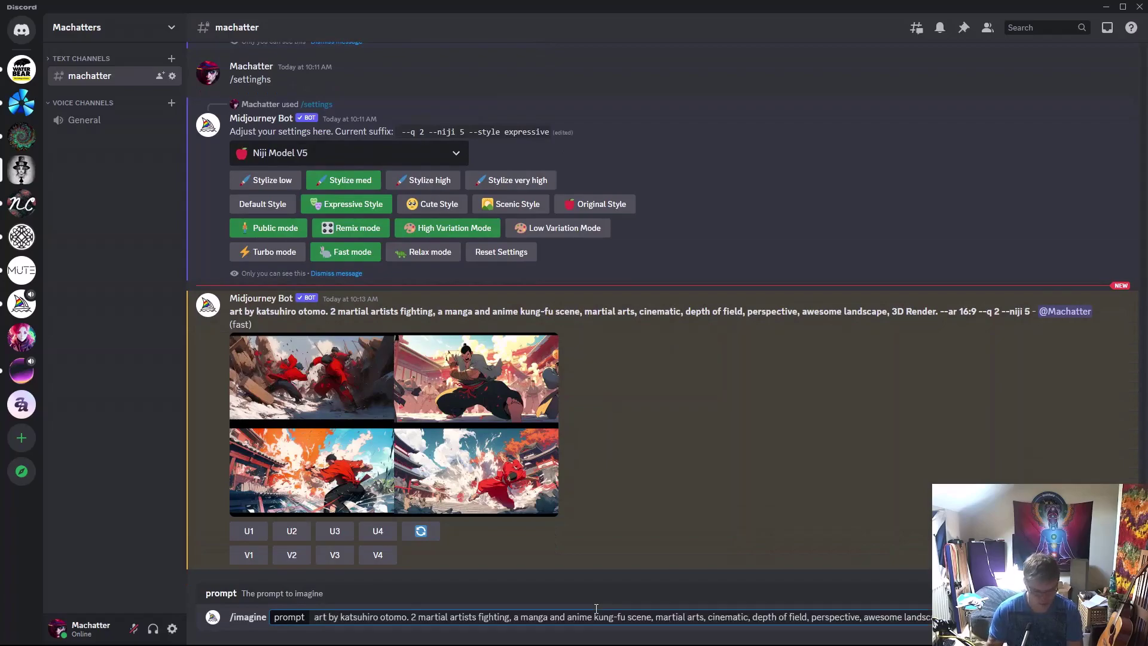
{"action": "key", "text": "Return"}
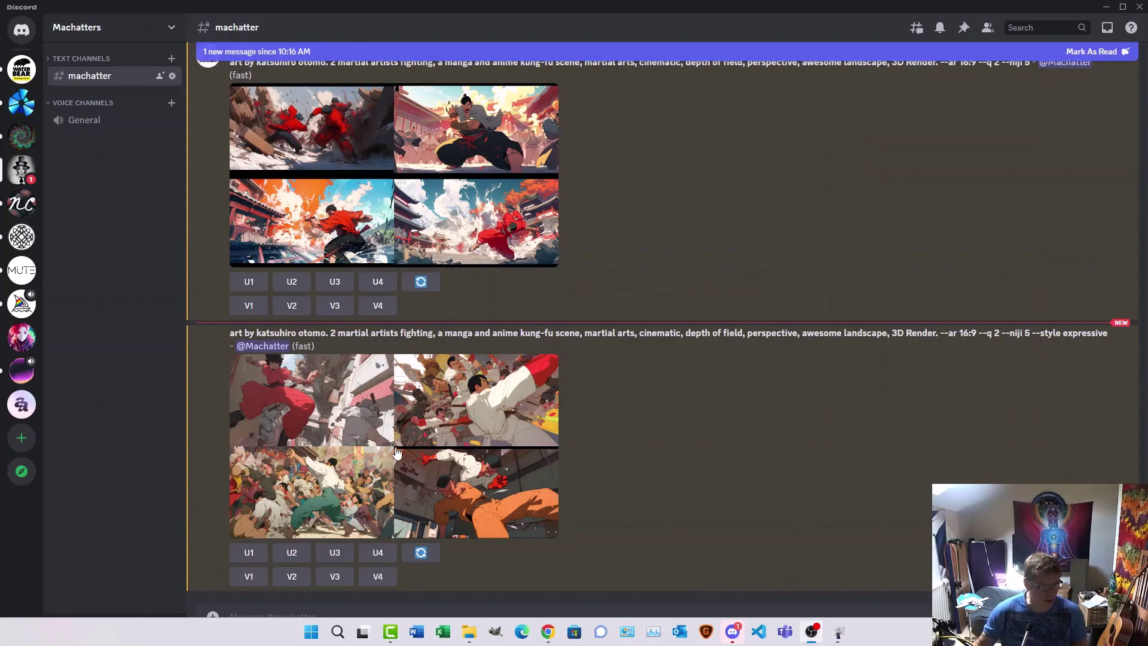
Step: Compare the enlarged expressive-style image grid with the default-style grid
{"action": "left_click", "coordinate": [397, 453]}
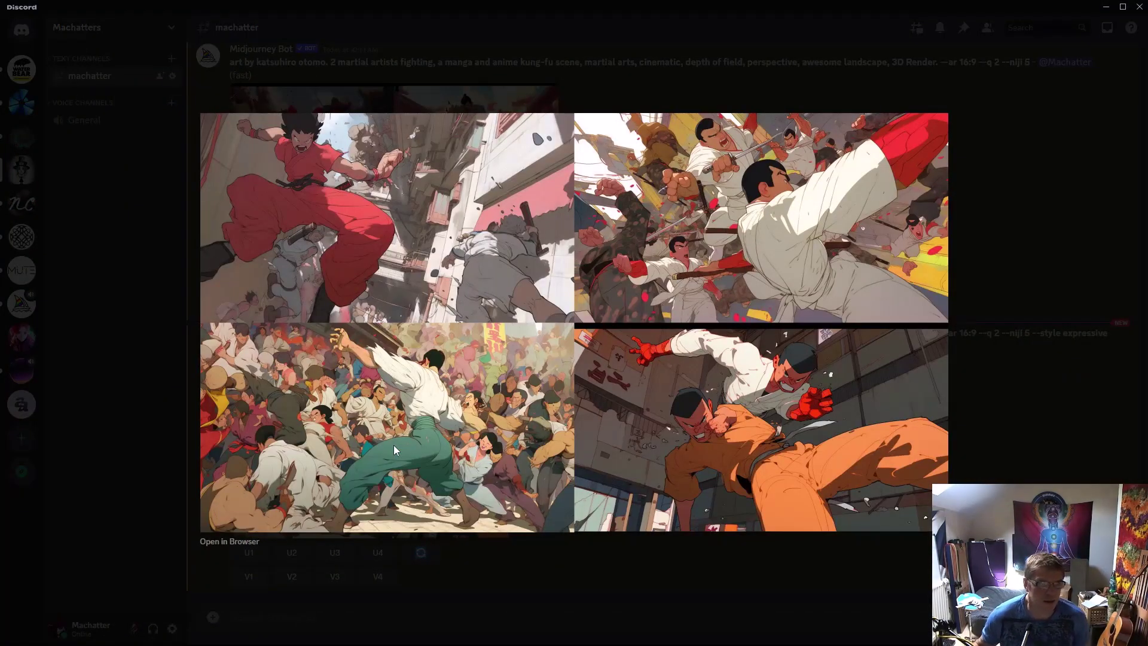
{"action": "left_click", "coordinate": [469, 546]}
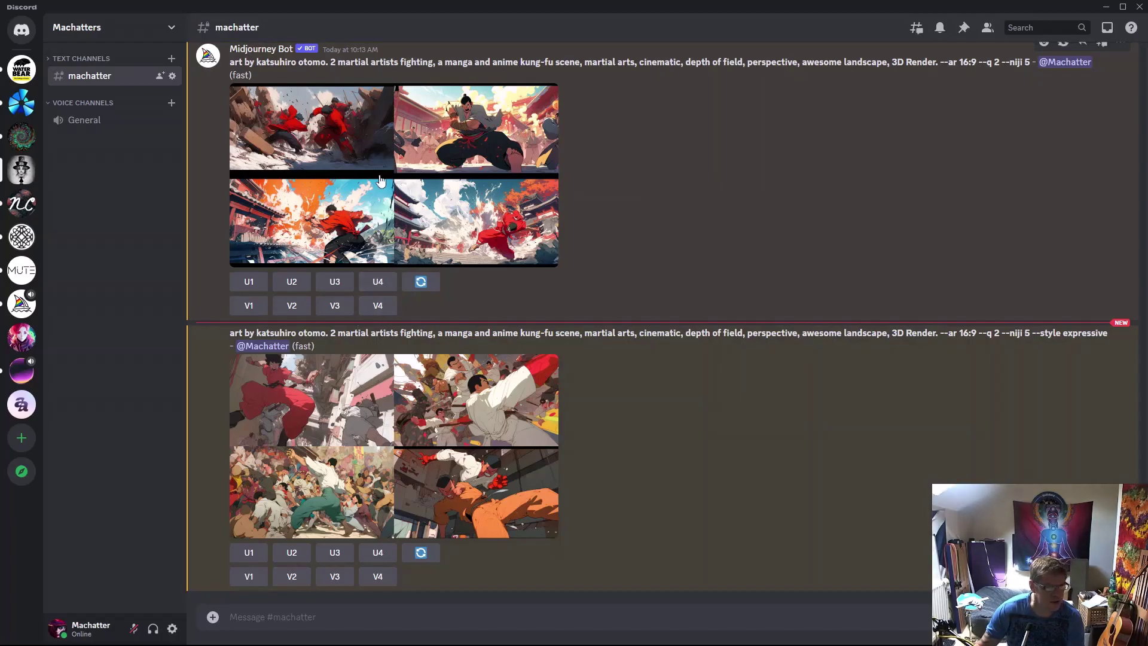
{"action": "left_click", "coordinate": [376, 400]}
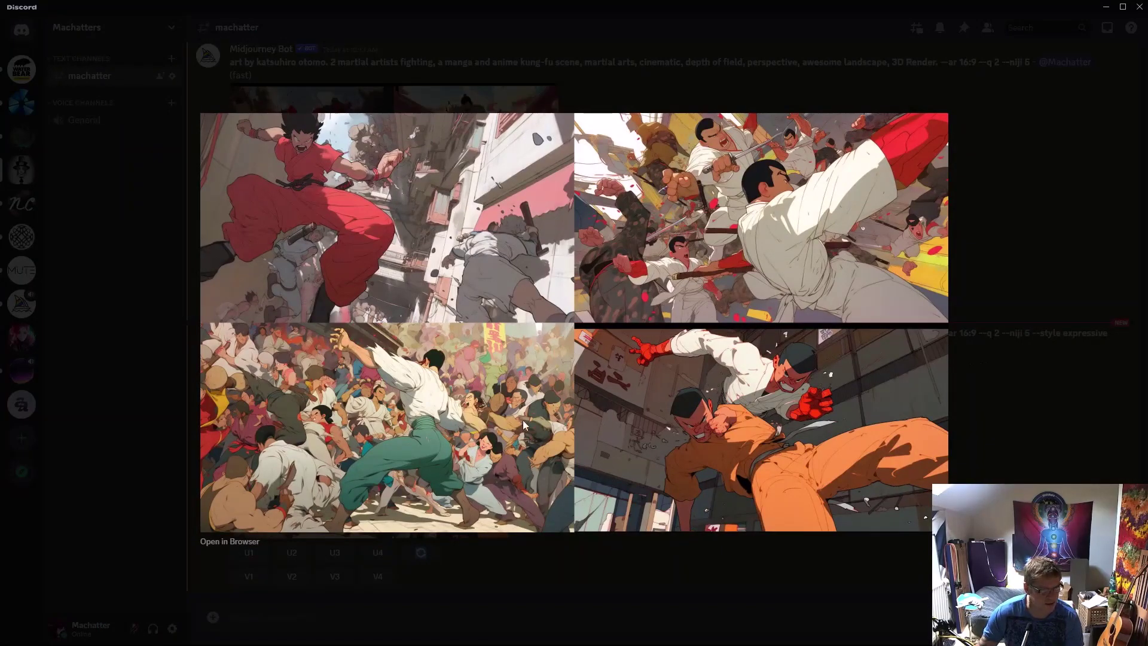
{"action": "left_click", "coordinate": [1004, 318]}
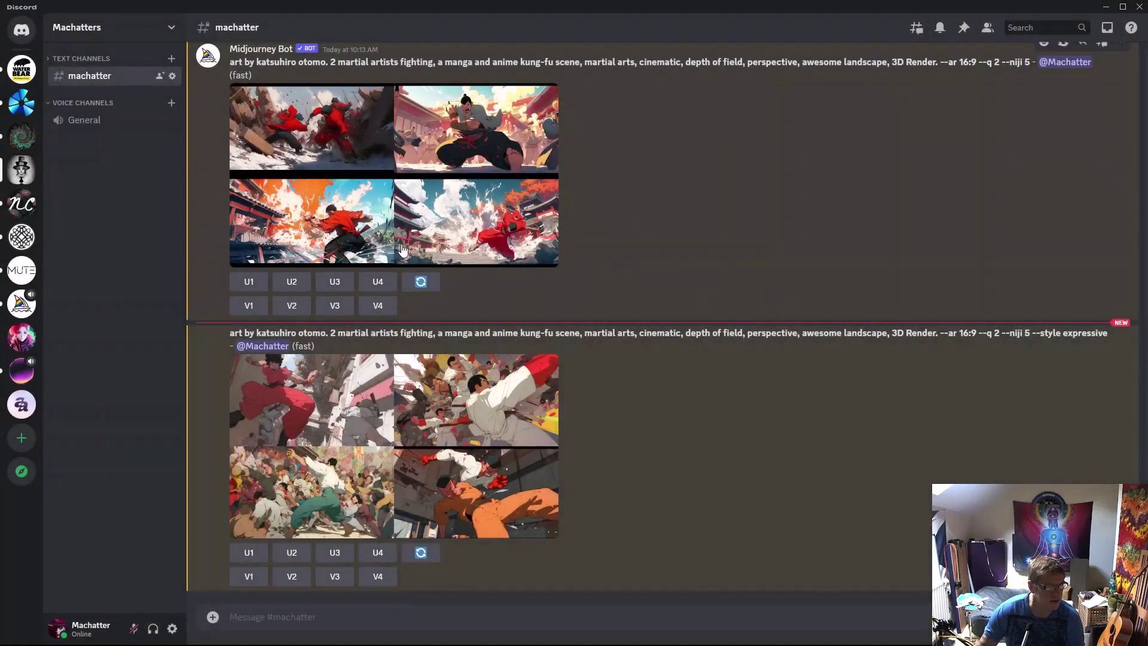
{"action": "left_click", "coordinate": [320, 218]}
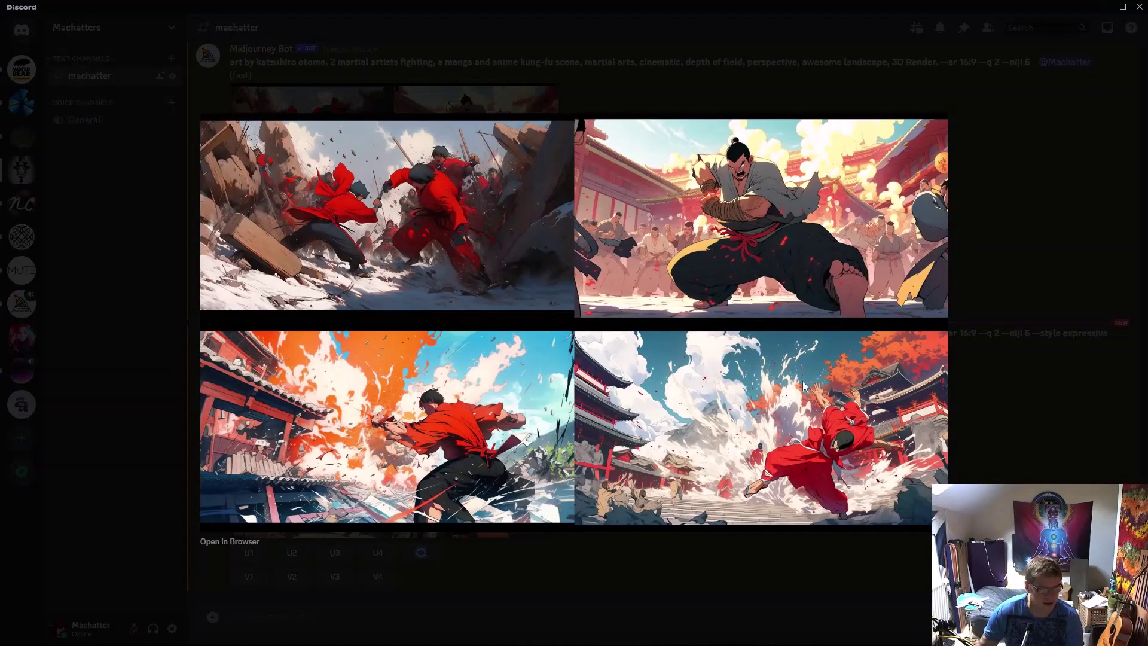
{"action": "left_click", "coordinate": [987, 407]}
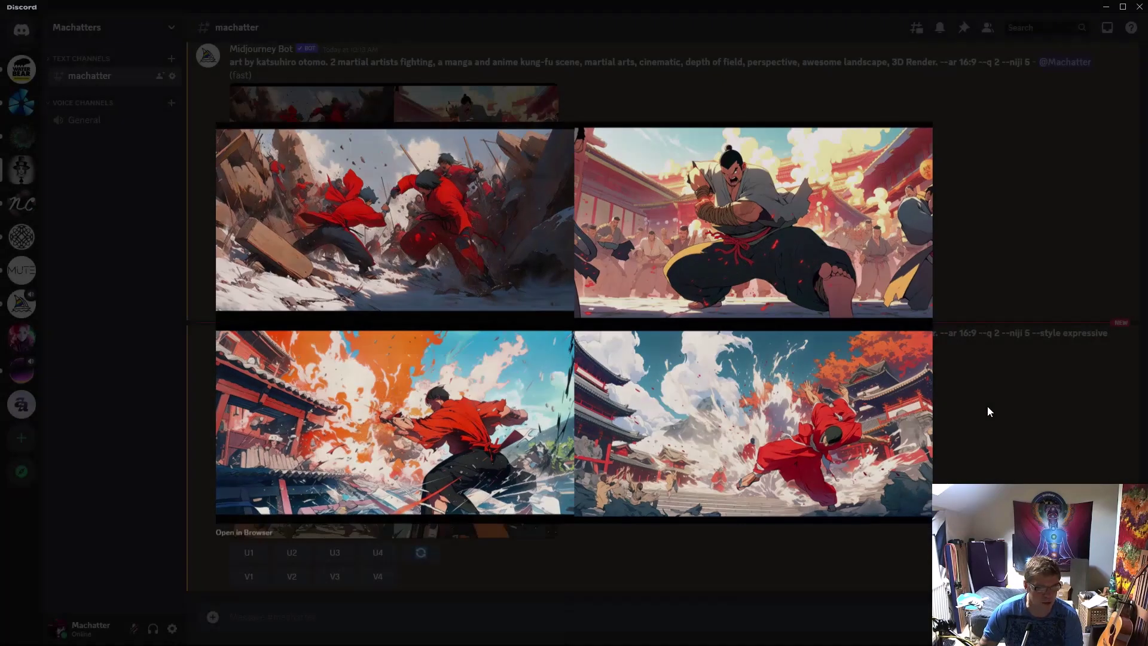
{"action": "left_click", "coordinate": [486, 432]}
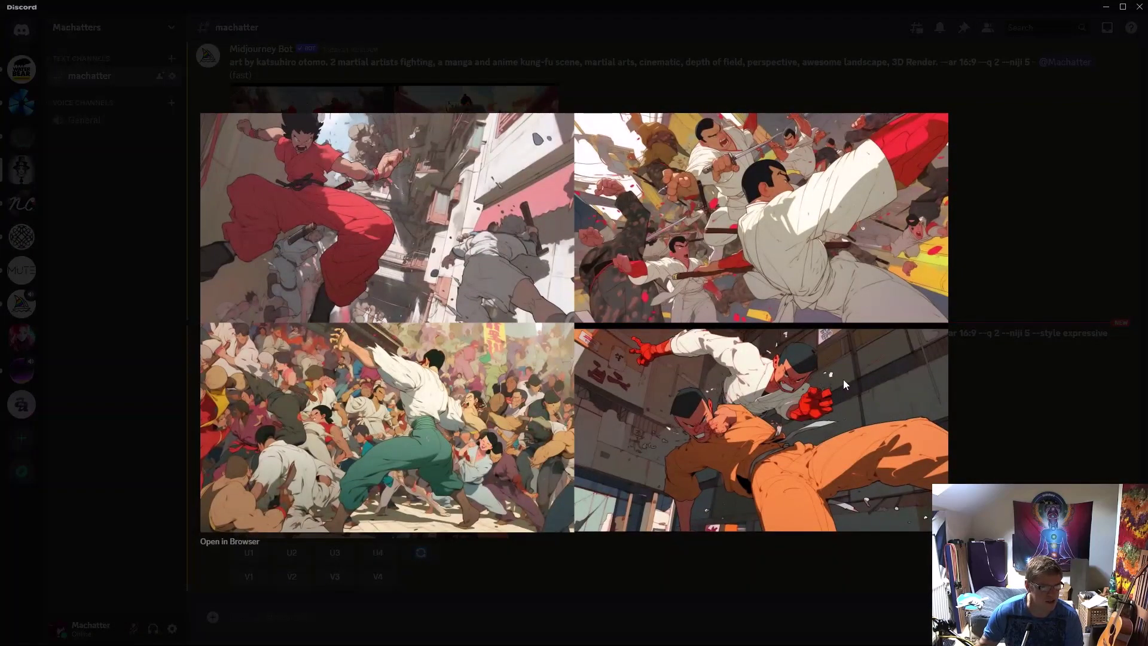
{"action": "left_click", "coordinate": [1007, 410]}
Step: Set the Niji style to Cute Style and copy the expressive result's prompt through --ar 16:9
{"action": "scroll", "coordinate": [387, 362], "scroll_direction": "up", "scroll_amount": 5}
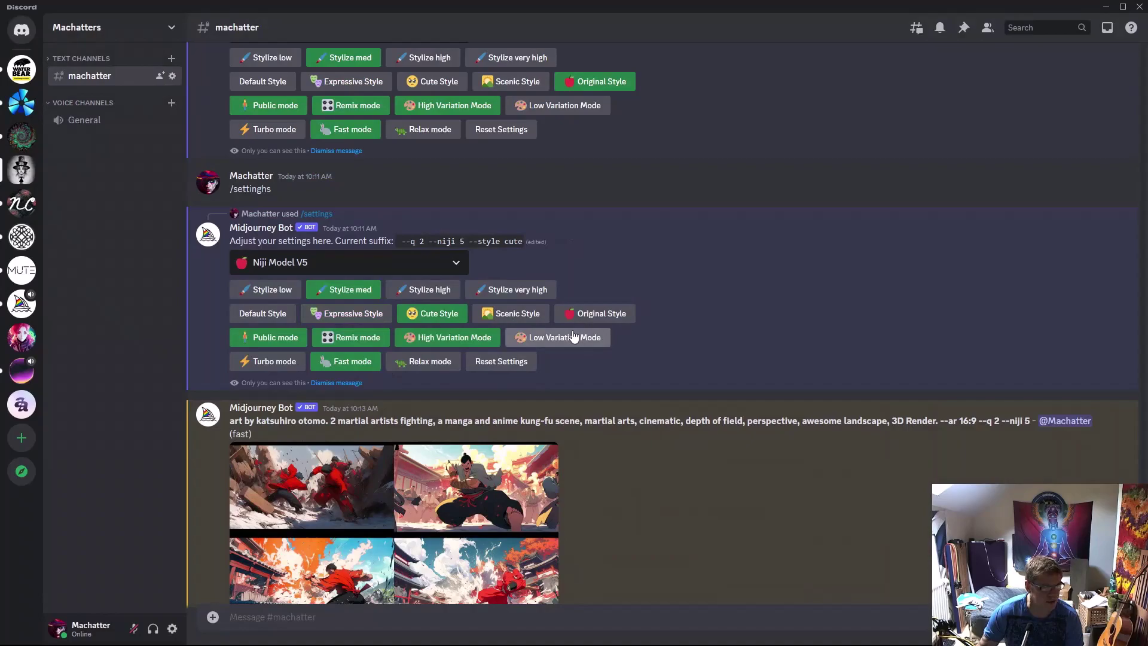
{"action": "scroll", "coordinate": [573, 335], "scroll_direction": "down", "scroll_amount": 5}
{"action": "left_click_drag", "start_coordinate": [232, 335], "coordinate": [976, 331]}
{"action": "right_click", "coordinate": [976, 330]}
{"action": "left_click", "coordinate": [1011, 327]}
Step: Submit an /imagine command with the copied prompt to generate the cute-style images
{"action": "left_click", "coordinate": [692, 619]}
{"action": "type", "text": "/ima"}
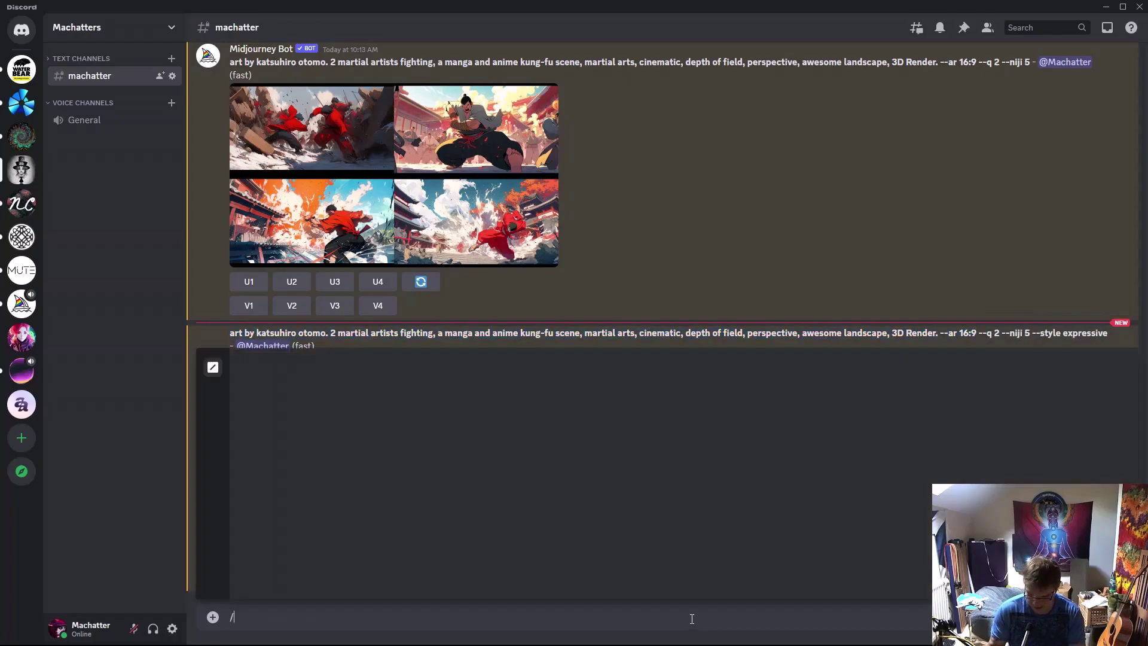
{"action": "key", "text": "Return"}
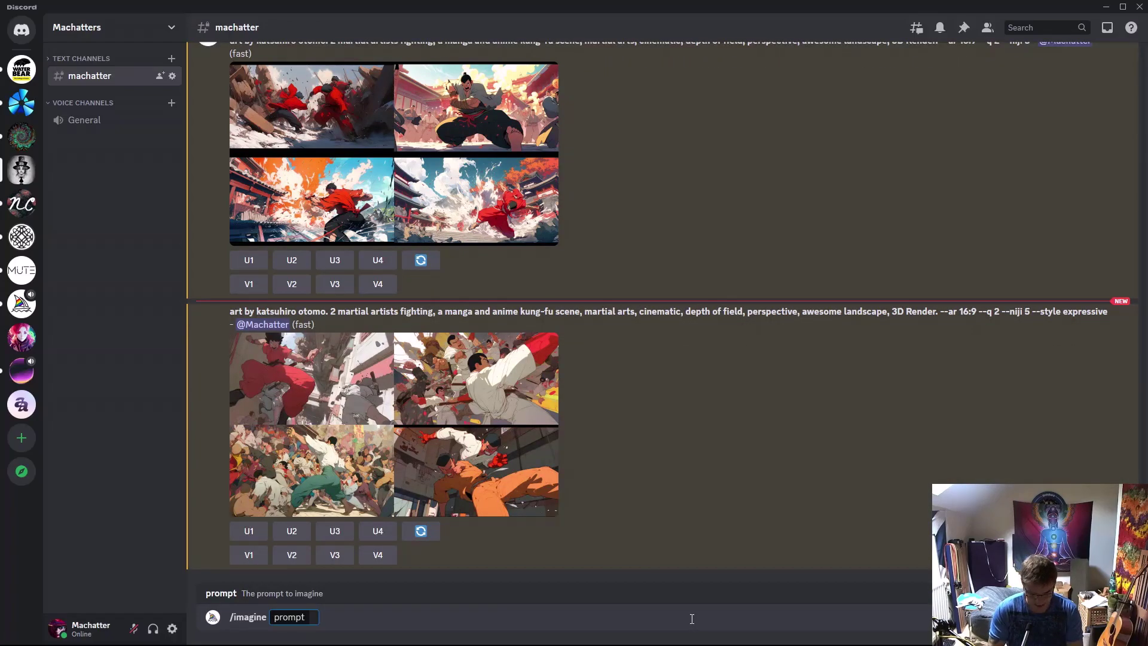
{"action": "key", "text": "ctrl+v"}
{"action": "key", "text": "Return"}
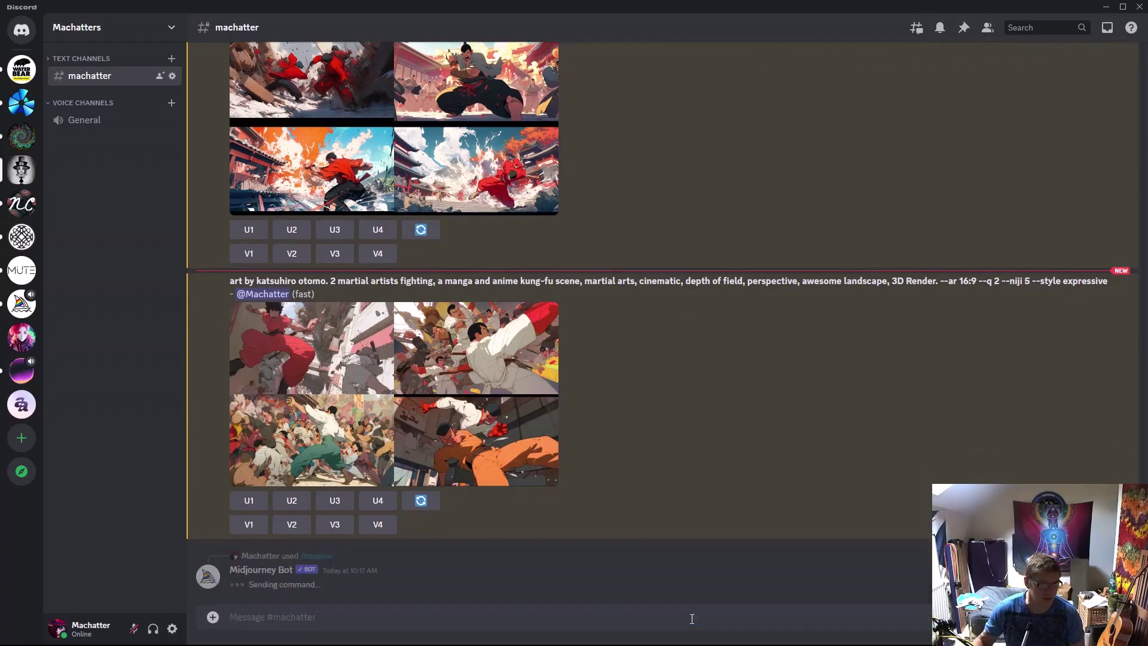
Step: Examine the expressive, default and cute image grids enlarged to compare their styles
{"action": "left_click", "coordinate": [370, 390]}
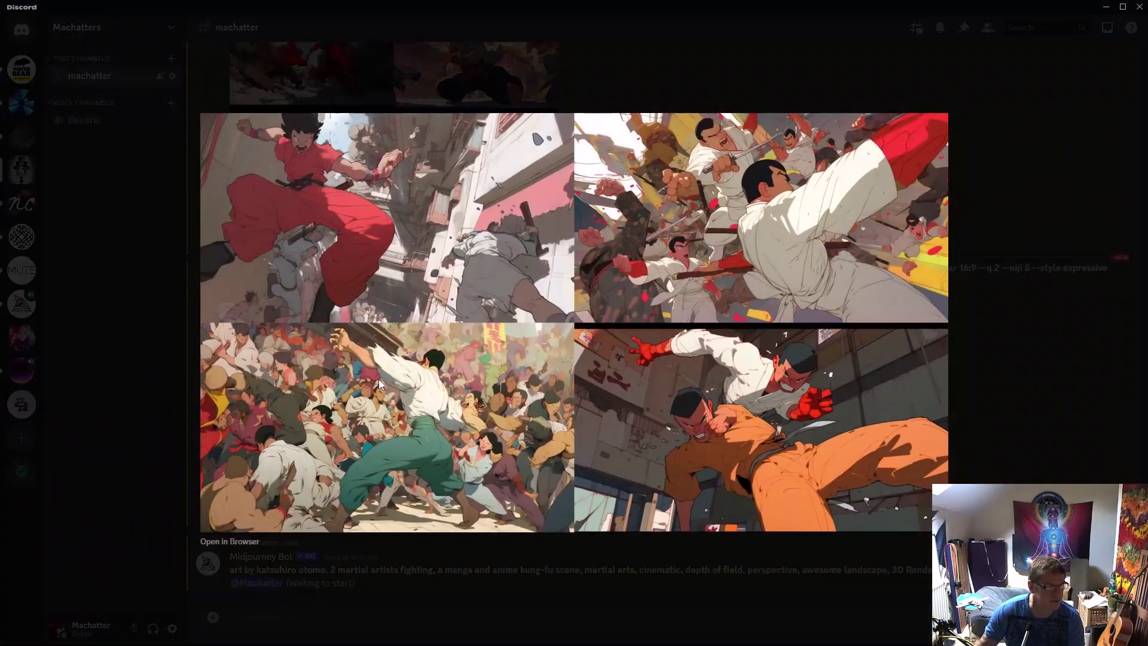
{"action": "left_click", "coordinate": [1016, 390]}
{"action": "scroll", "coordinate": [563, 269], "scroll_direction": "up", "scroll_amount": 4}
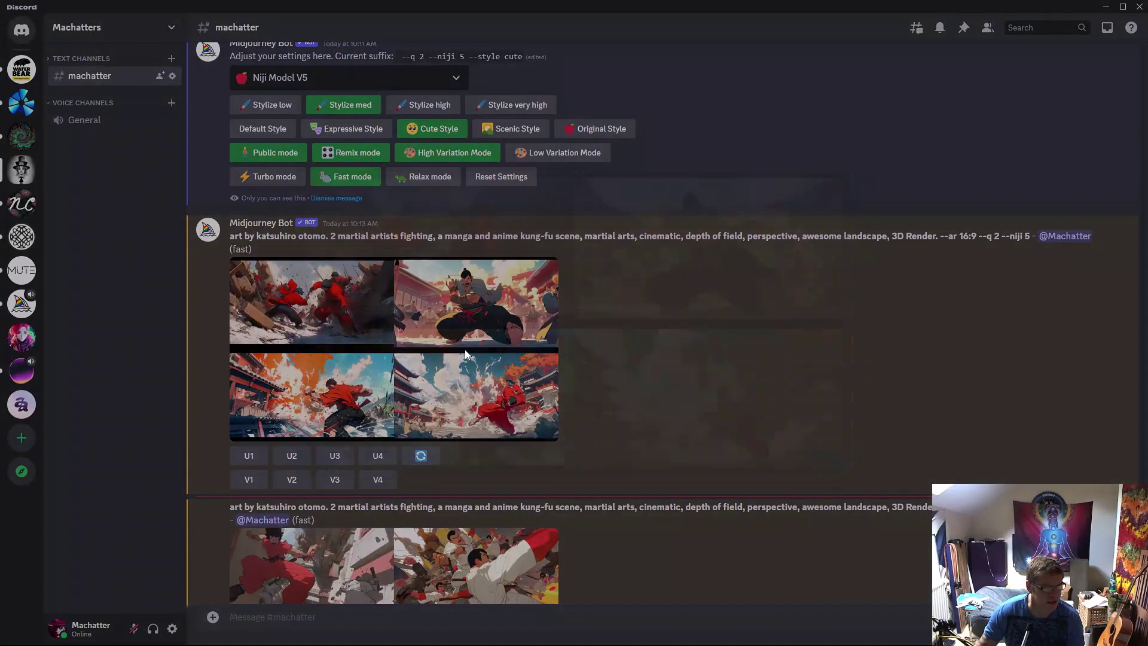
{"action": "left_click", "coordinate": [472, 350]}
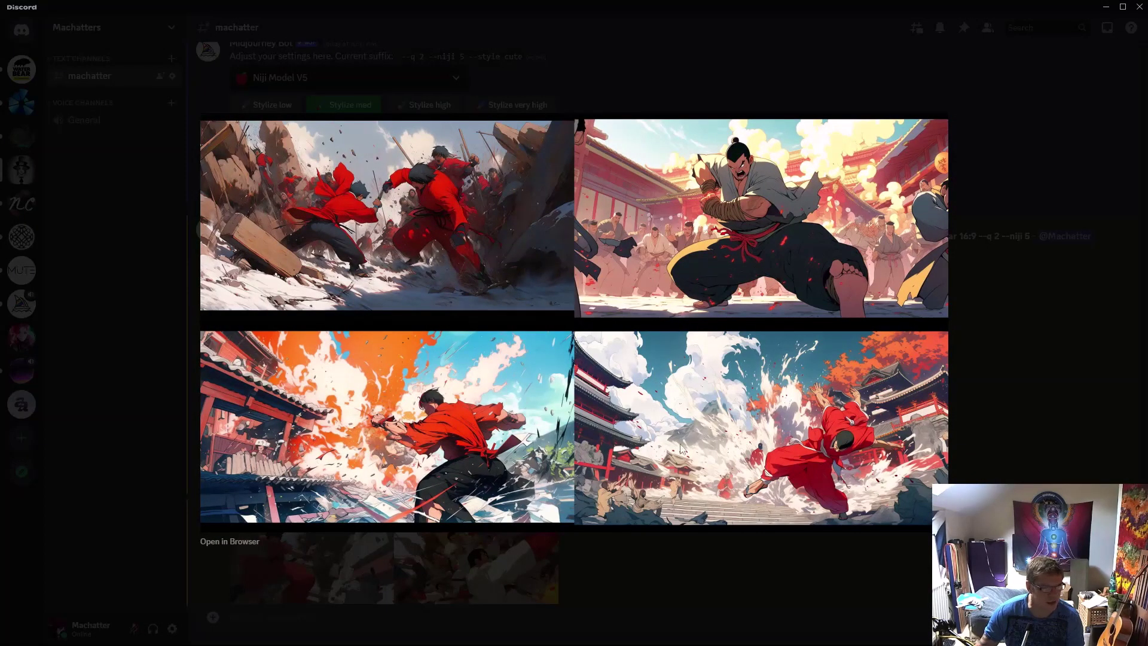
{"action": "left_click", "coordinate": [988, 396]}
{"action": "scroll", "coordinate": [636, 407], "scroll_direction": "down", "scroll_amount": 5}
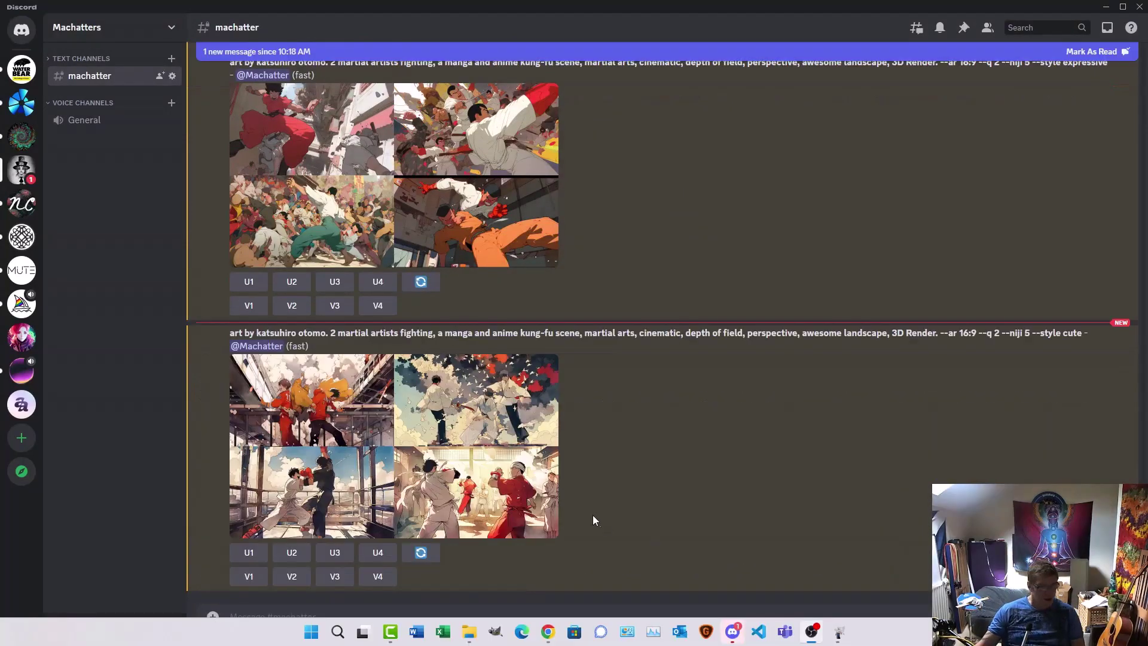
{"action": "left_click", "coordinate": [474, 470]}
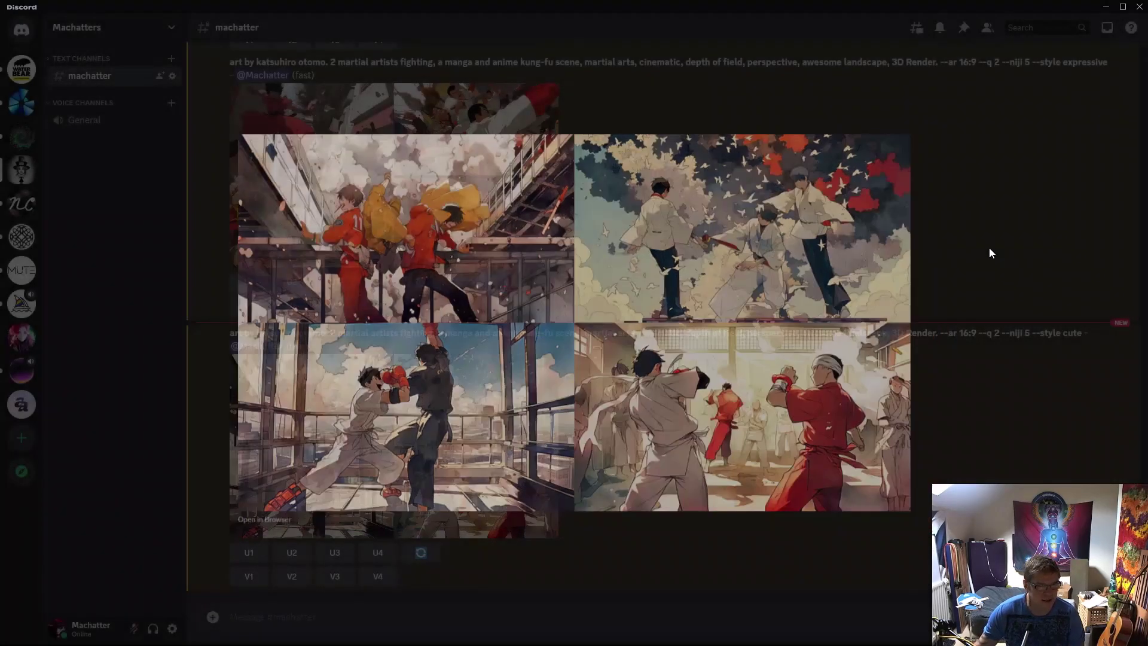
{"action": "left_click", "coordinate": [989, 253]}
Step: Set the Niji style to Scenic Style and copy the default-style result's prompt through --ar 16:9
{"action": "scroll", "coordinate": [512, 353], "scroll_direction": "up", "scroll_amount": 7}
{"action": "scroll", "coordinate": [511, 347], "scroll_direction": "up", "scroll_amount": 4}
{"action": "left_click", "coordinate": [512, 348]}
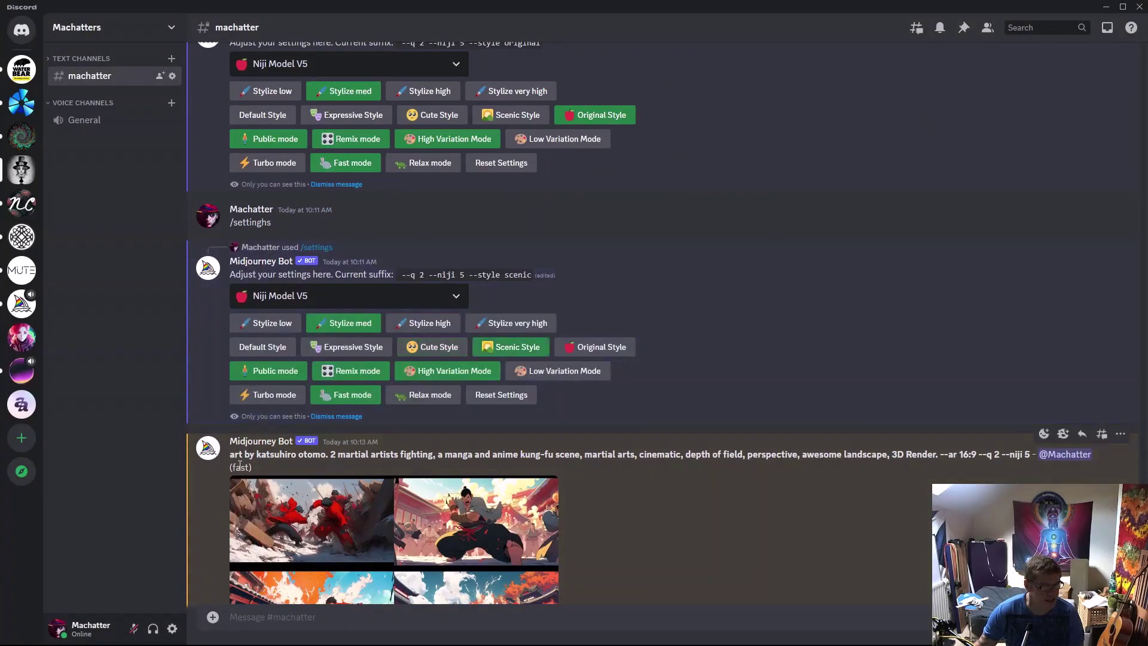
{"action": "left_click_drag", "start_coordinate": [232, 456], "coordinate": [533, 466]}
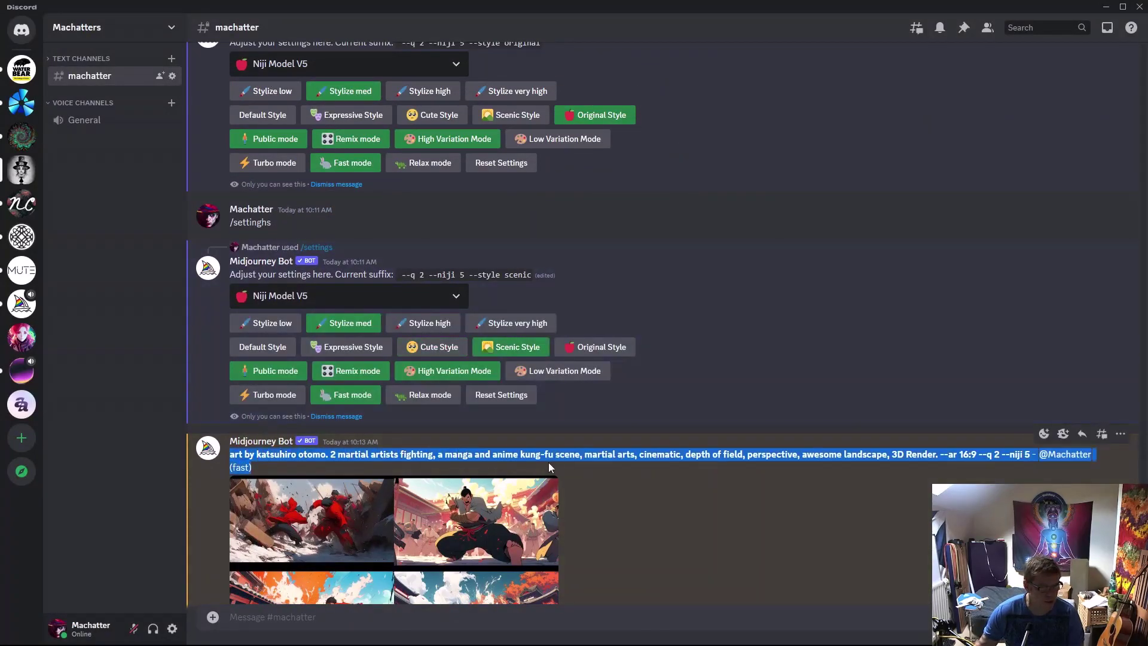
{"action": "left_click_drag", "start_coordinate": [860, 461], "coordinate": [981, 455]}
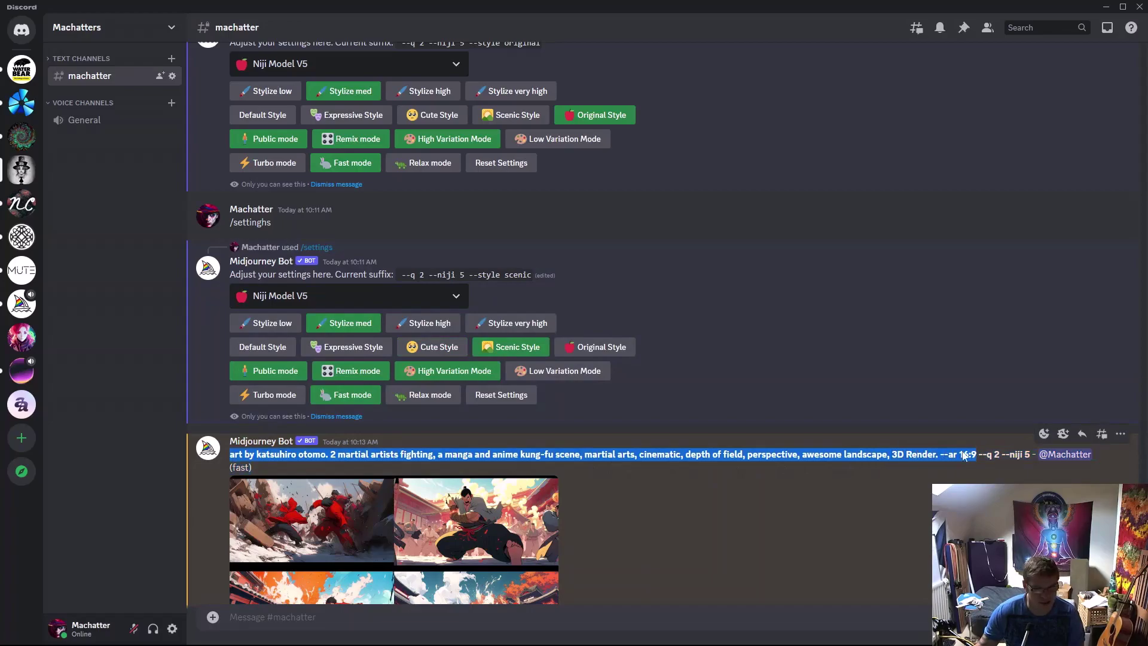
{"action": "right_click", "coordinate": [961, 452]}
{"action": "left_click", "coordinate": [980, 326]}
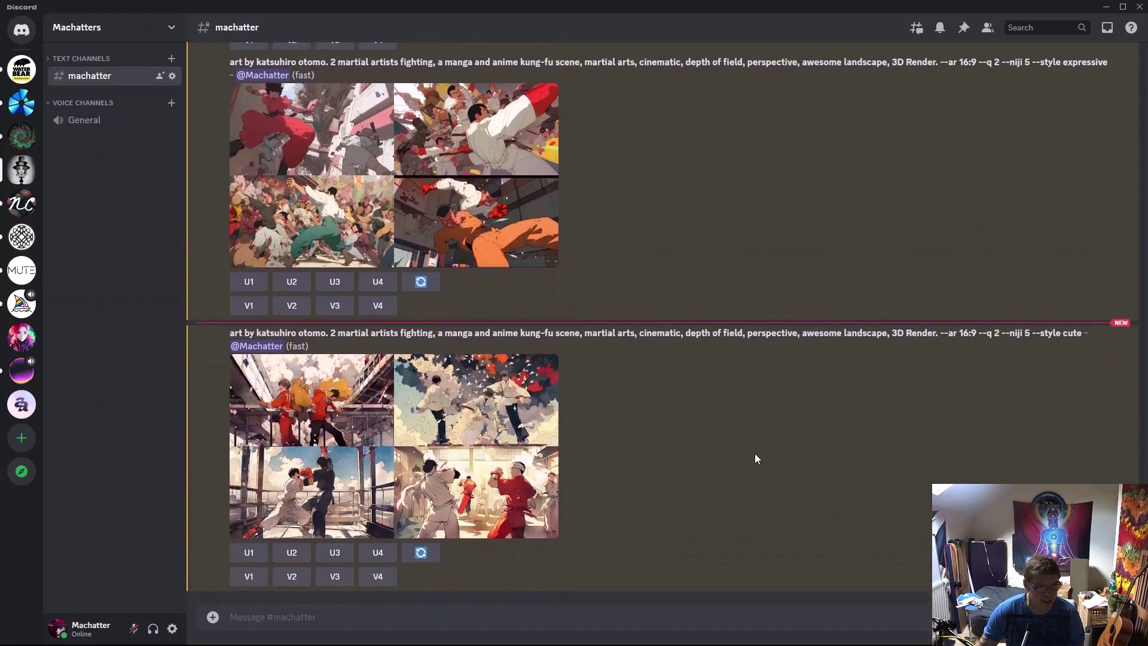
Step: Submit an /imagine command with the copied prompt to generate the scenic-style images and view the resulting grid enlarged
{"action": "type", "text": "/imag"}
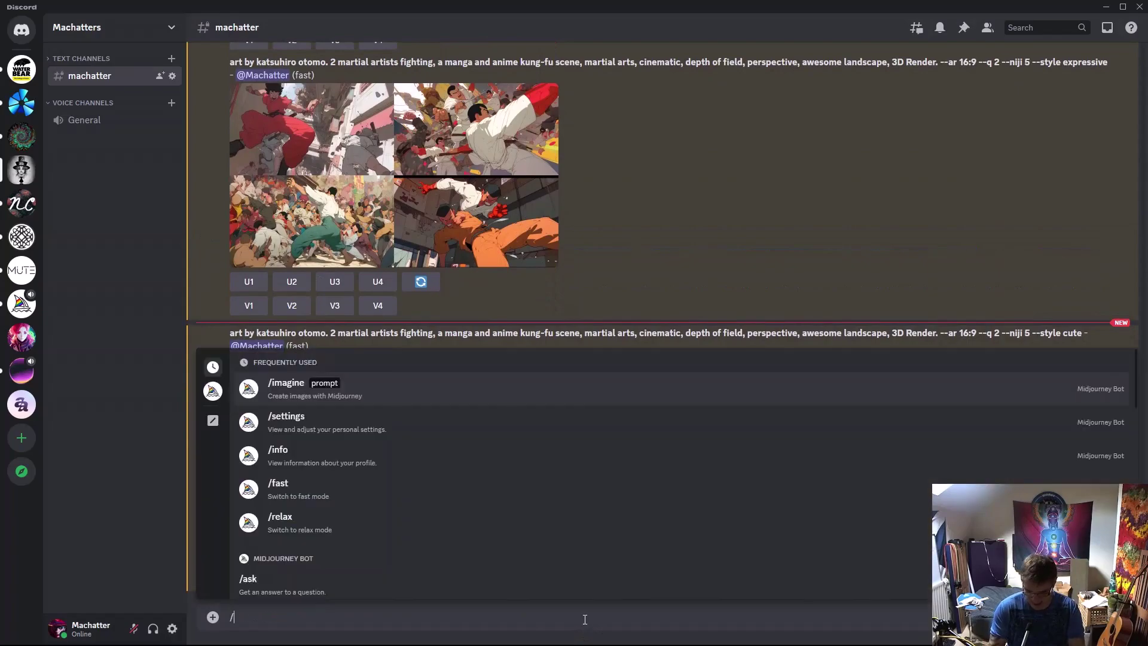
{"action": "key", "text": "Tab"}
{"action": "key", "text": "ctrl+v"}
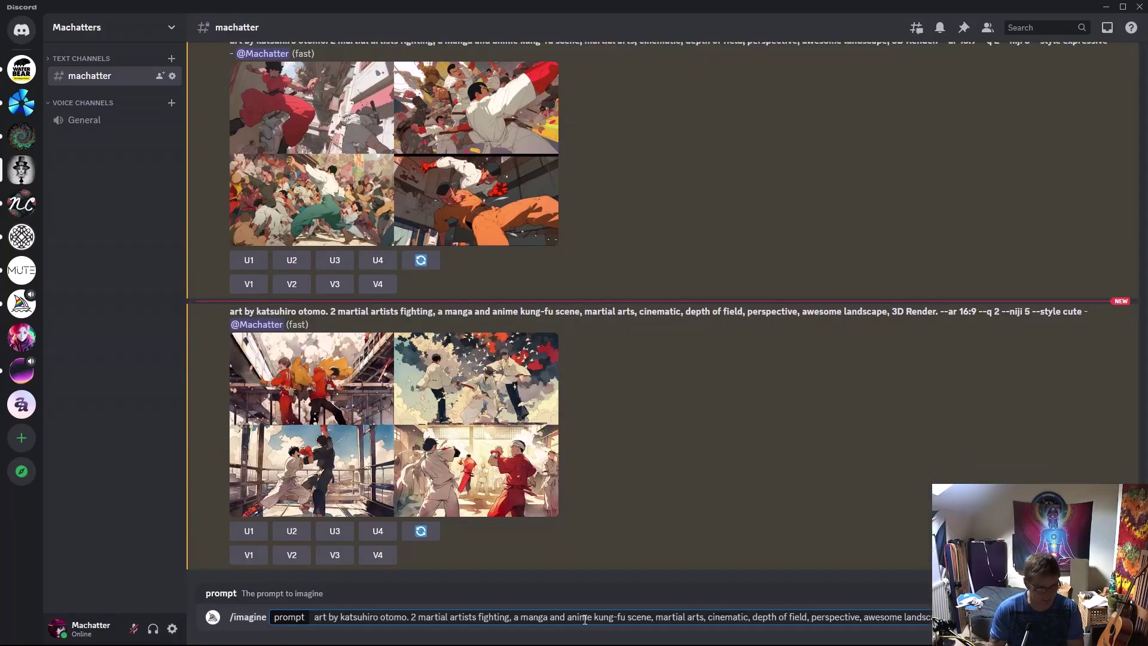
{"action": "key", "text": "Return"}
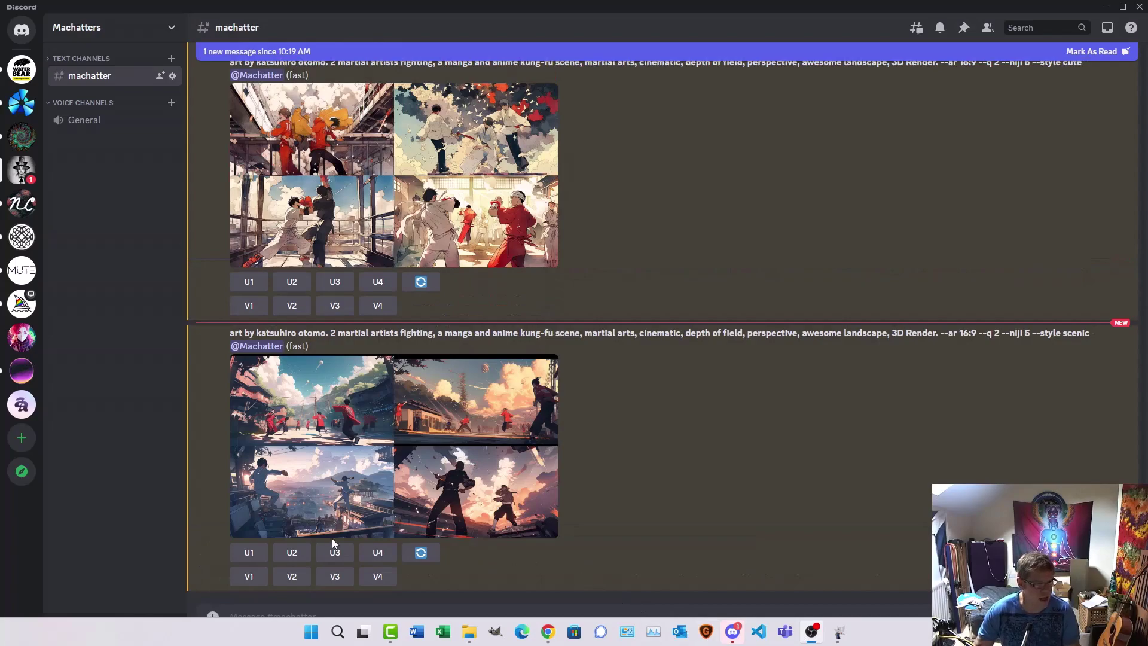
{"action": "left_click", "coordinate": [399, 444]}
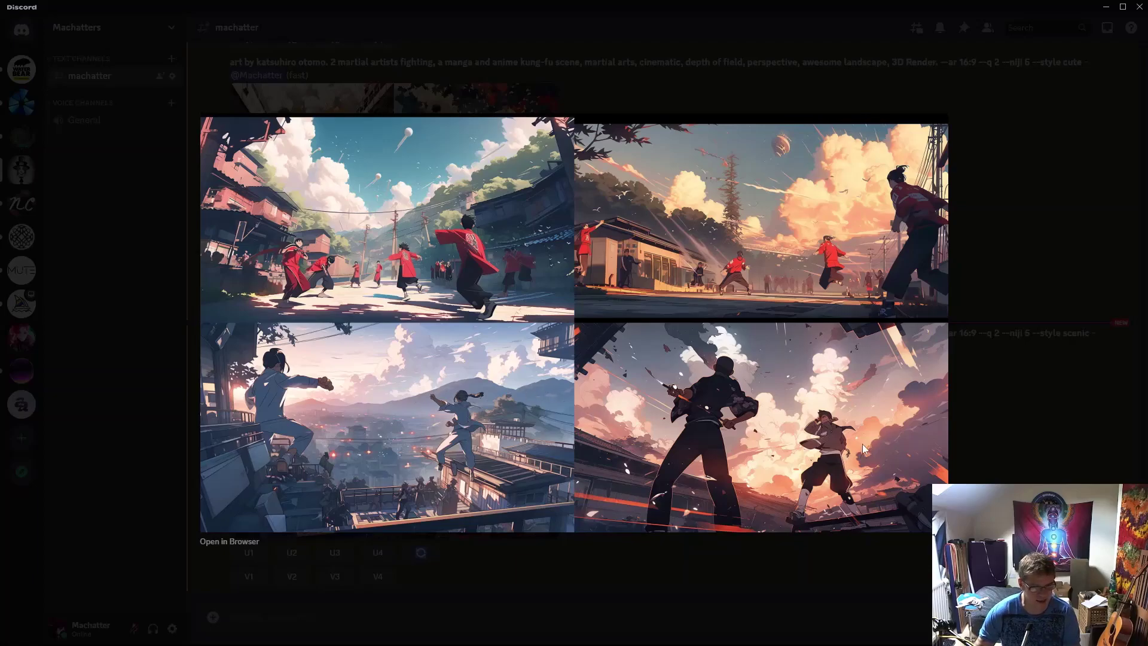
{"action": "left_click", "coordinate": [1002, 388]}
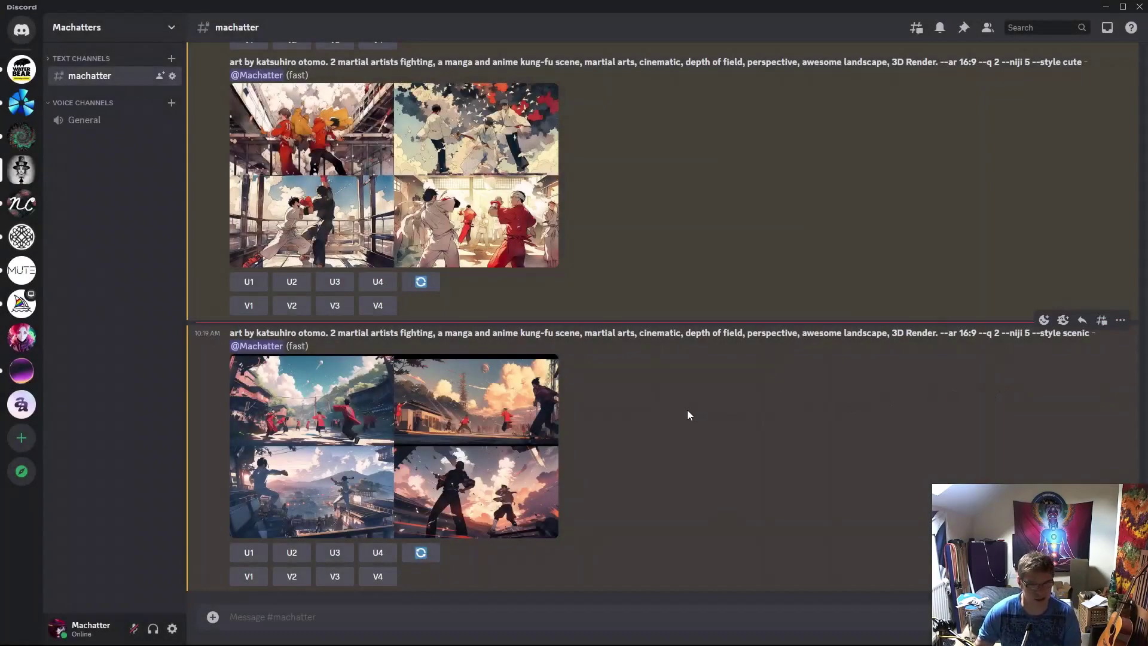
Step: Switch the Niji style to Original Style and copy the martial artists prompt through --ar 16:9 from the default-style result
{"action": "scroll", "coordinate": [687, 410], "scroll_direction": "up", "scroll_amount": 15}
{"action": "left_click", "coordinate": [611, 329]}
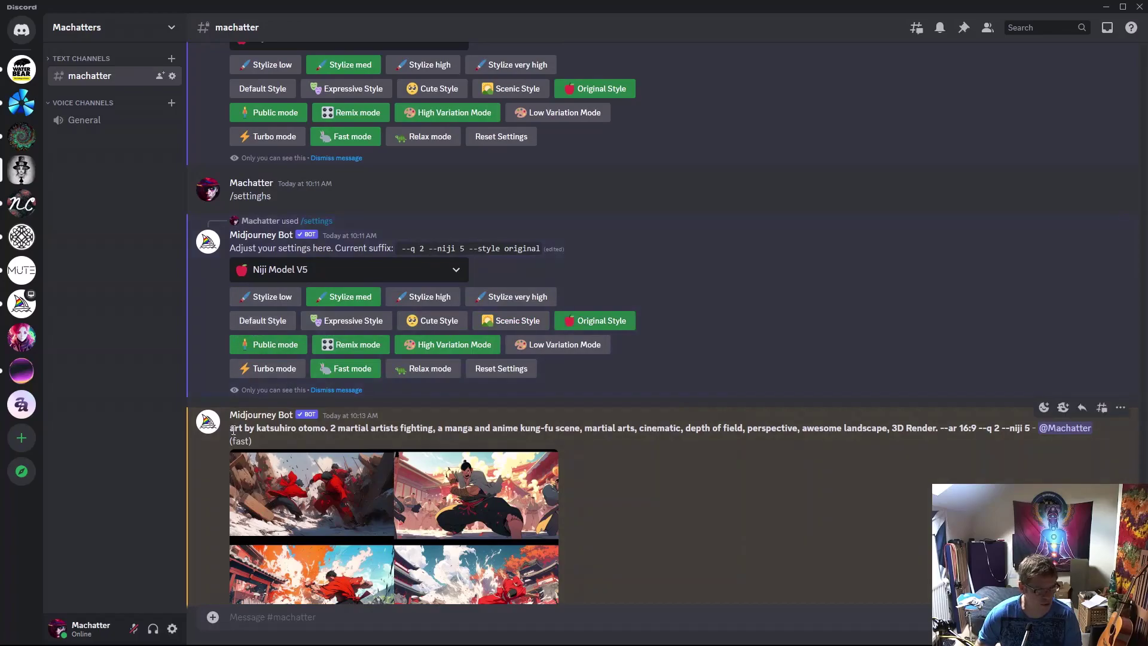
{"action": "left_click_drag", "start_coordinate": [232, 429], "coordinate": [978, 428]}
{"action": "right_click", "coordinate": [976, 429]}
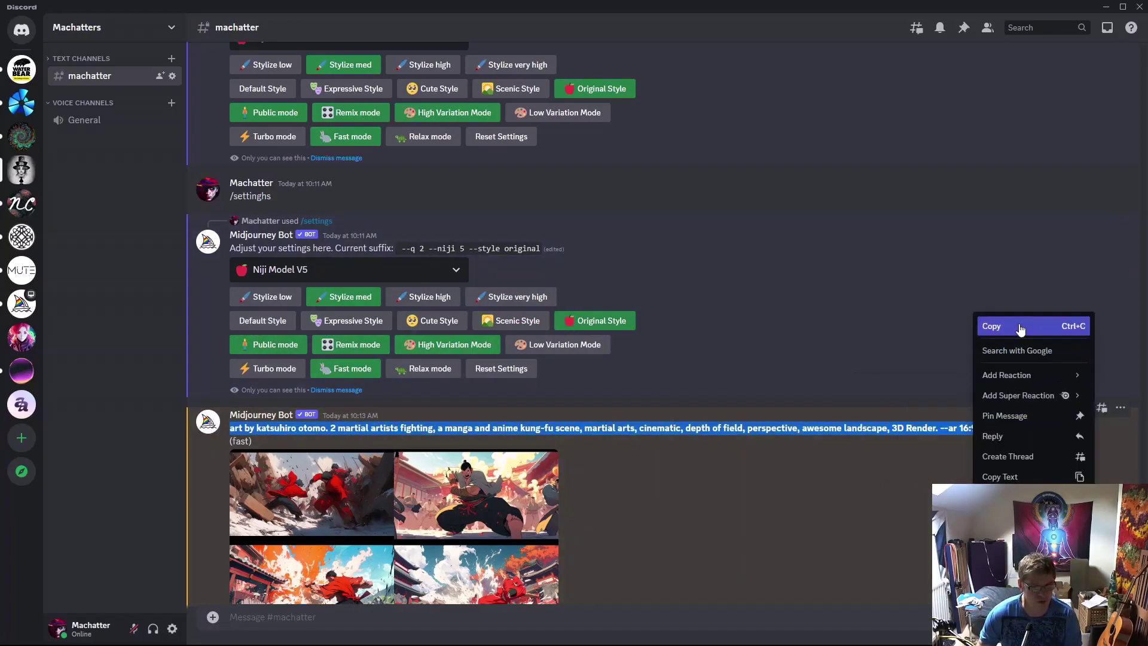
{"action": "left_click", "coordinate": [1010, 327]}
Step: Submit an /imagine command with the copied prompt to generate the original-style images
{"action": "left_click", "coordinate": [602, 617]}
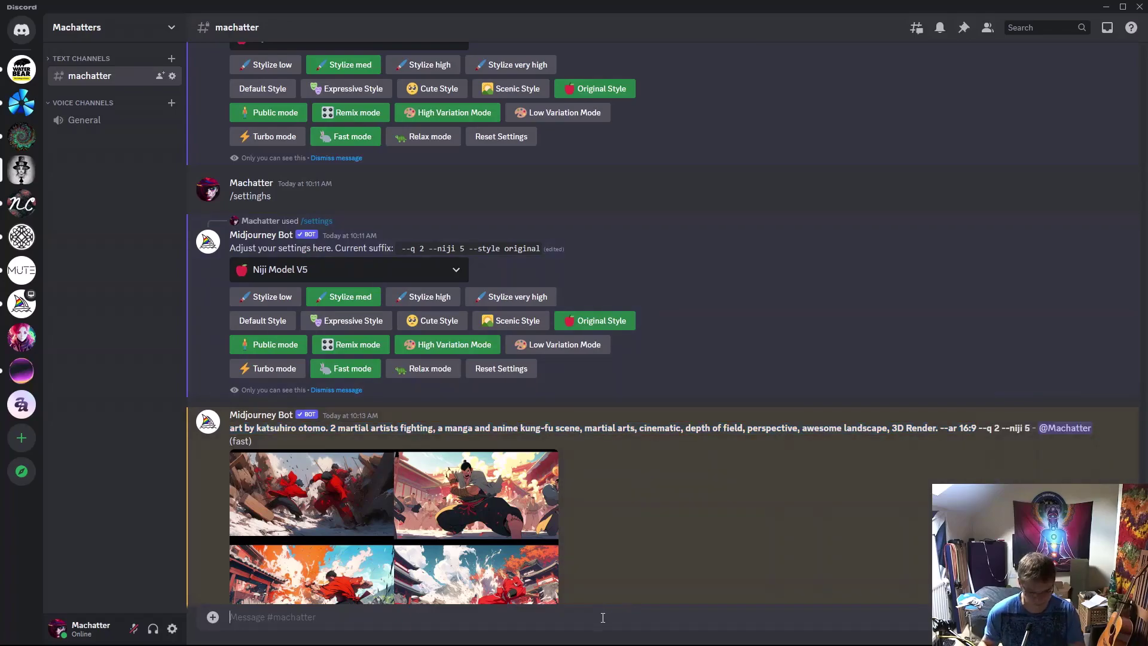
{"action": "type", "text": "/ima"}
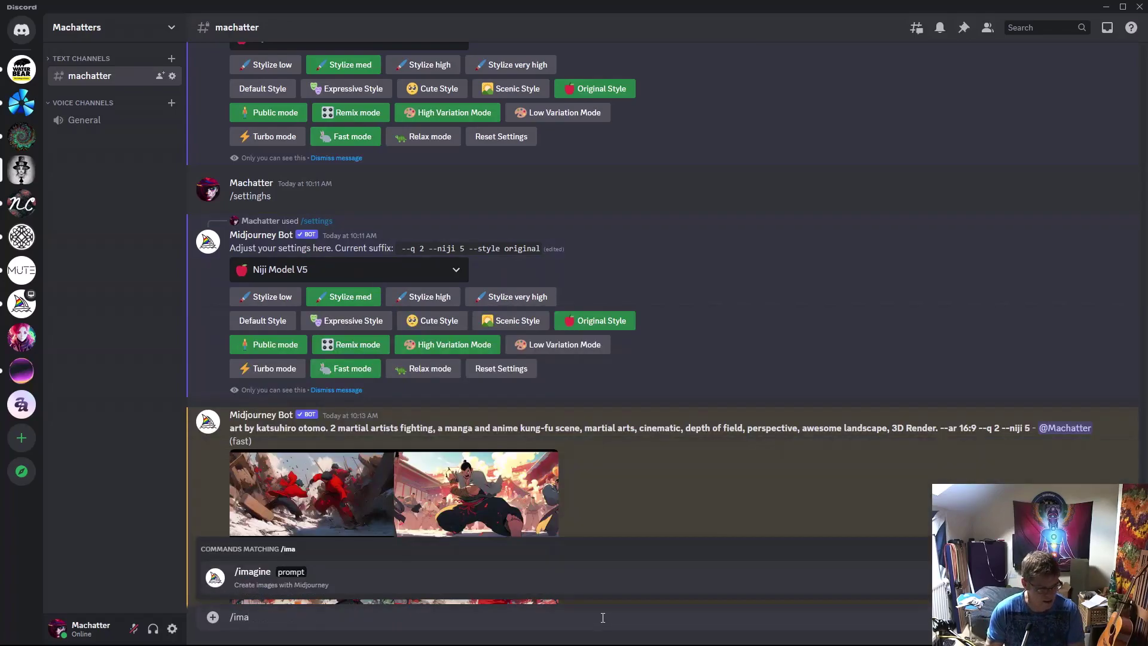
{"action": "key", "text": "Tab"}
{"action": "key", "text": "ctrl+v"}
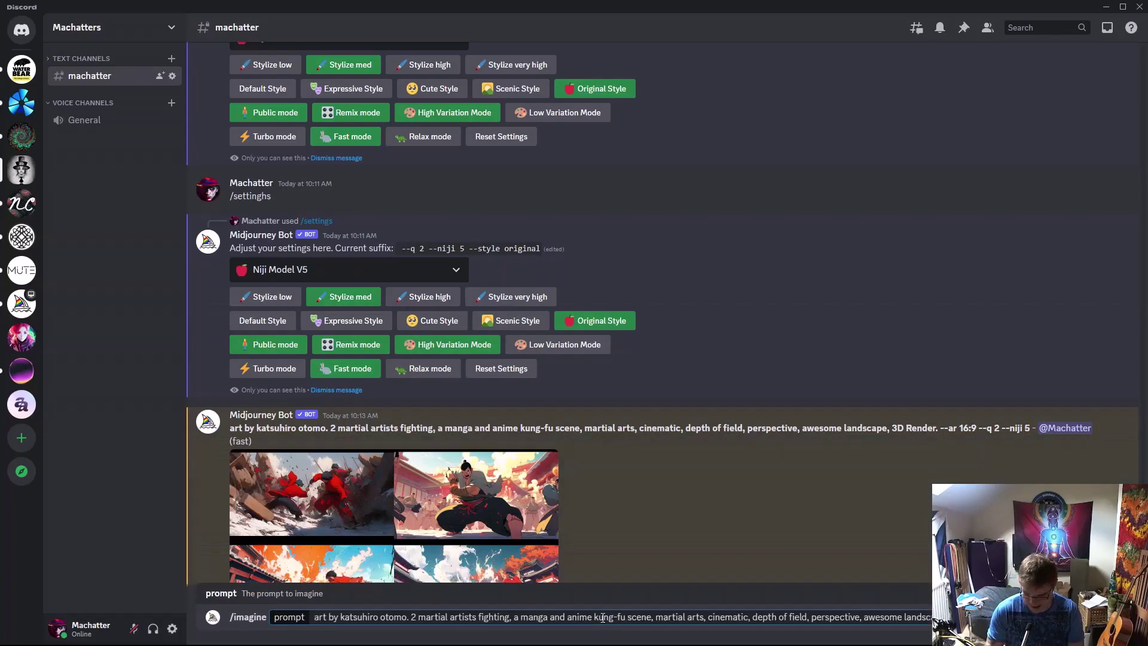
{"action": "key", "text": "Return"}
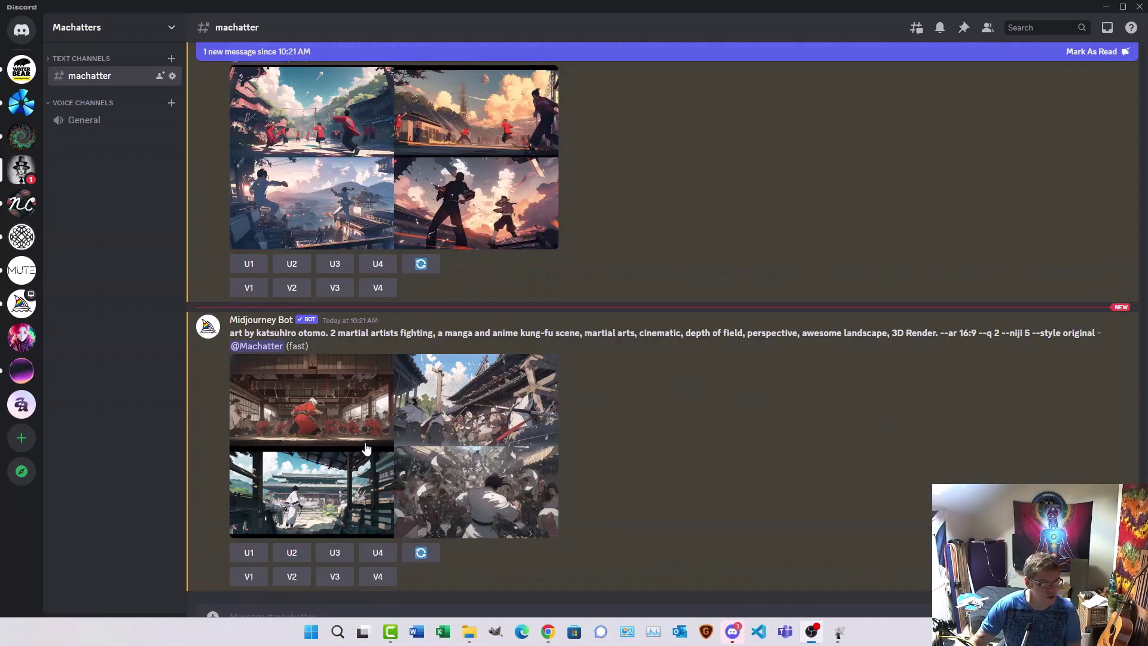
Step: Compare the enlarged original-style image grid with the enlarged default-style grid and look over the results of the other styles
{"action": "left_click", "coordinate": [364, 443]}
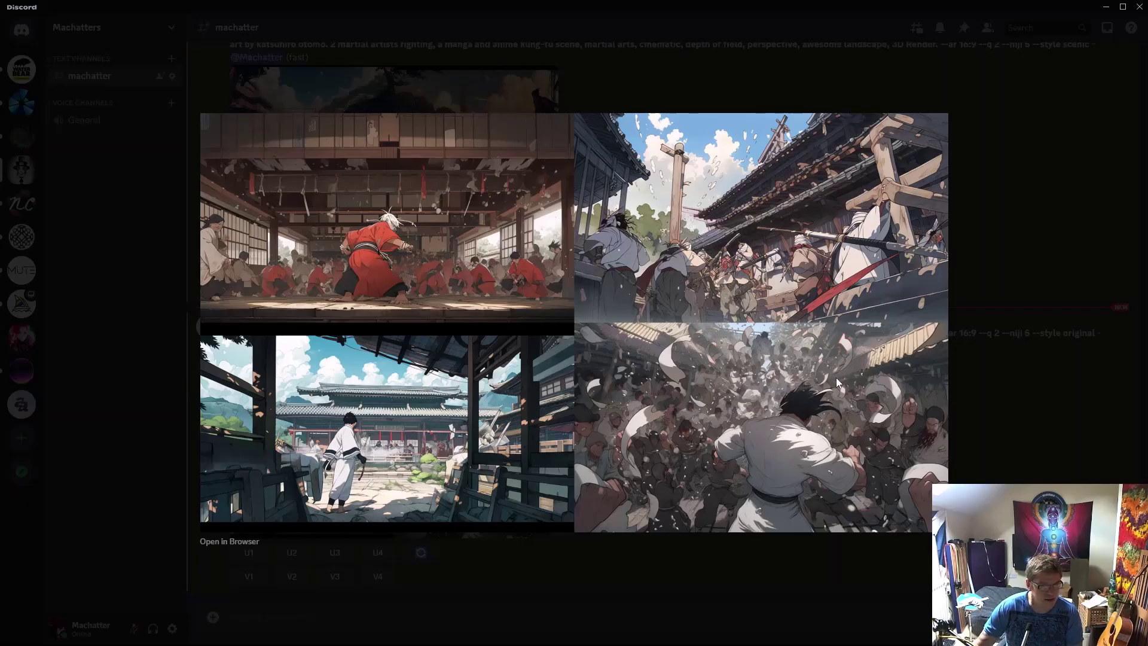
{"action": "left_click", "coordinate": [994, 277]}
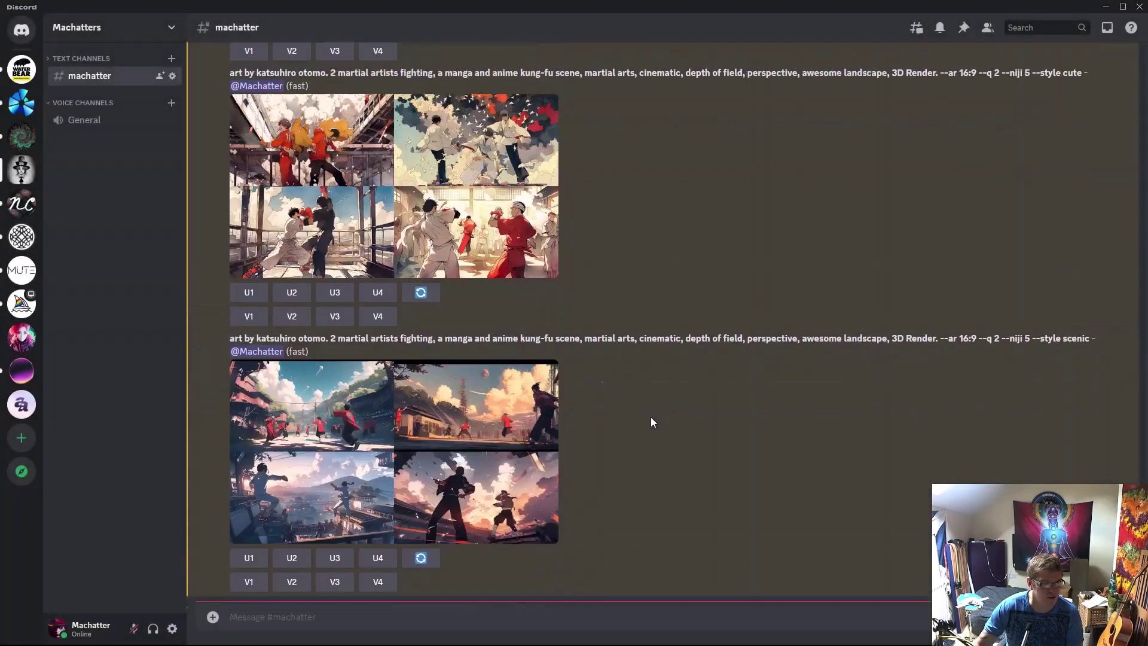
{"action": "scroll", "coordinate": [650, 418], "scroll_direction": "up", "scroll_amount": 3}
{"action": "left_click", "coordinate": [471, 328]}
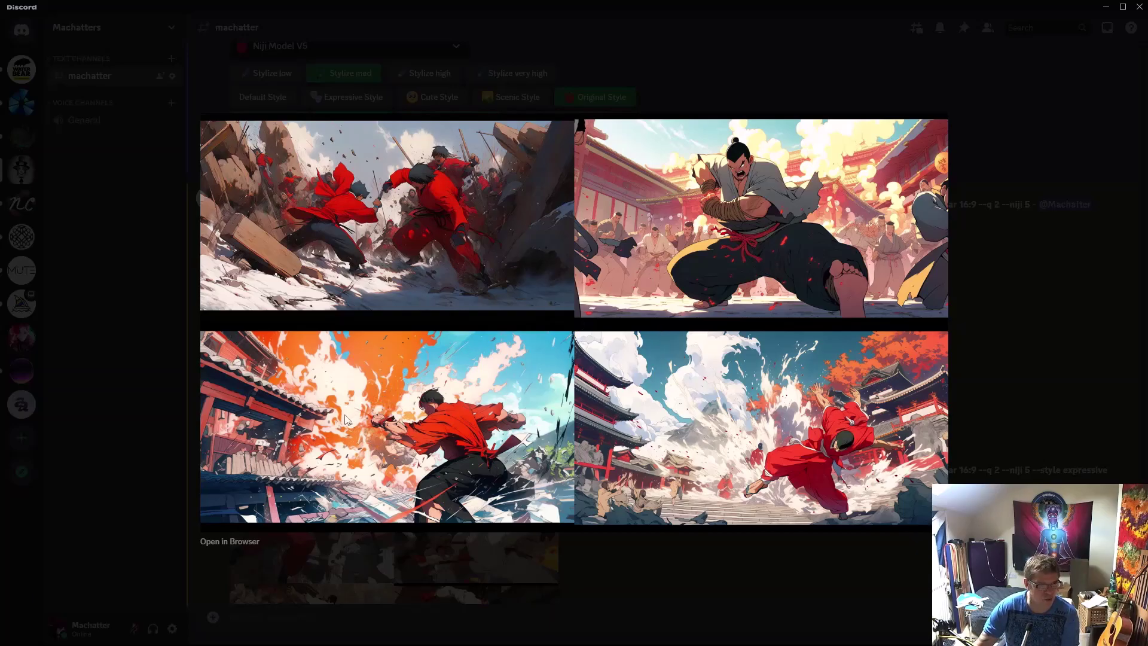
{"action": "left_click", "coordinate": [1033, 318]}
{"action": "scroll", "coordinate": [556, 399], "scroll_direction": "down", "scroll_amount": 5}
{"action": "scroll", "coordinate": [555, 399], "scroll_direction": "down", "scroll_amount": 3}
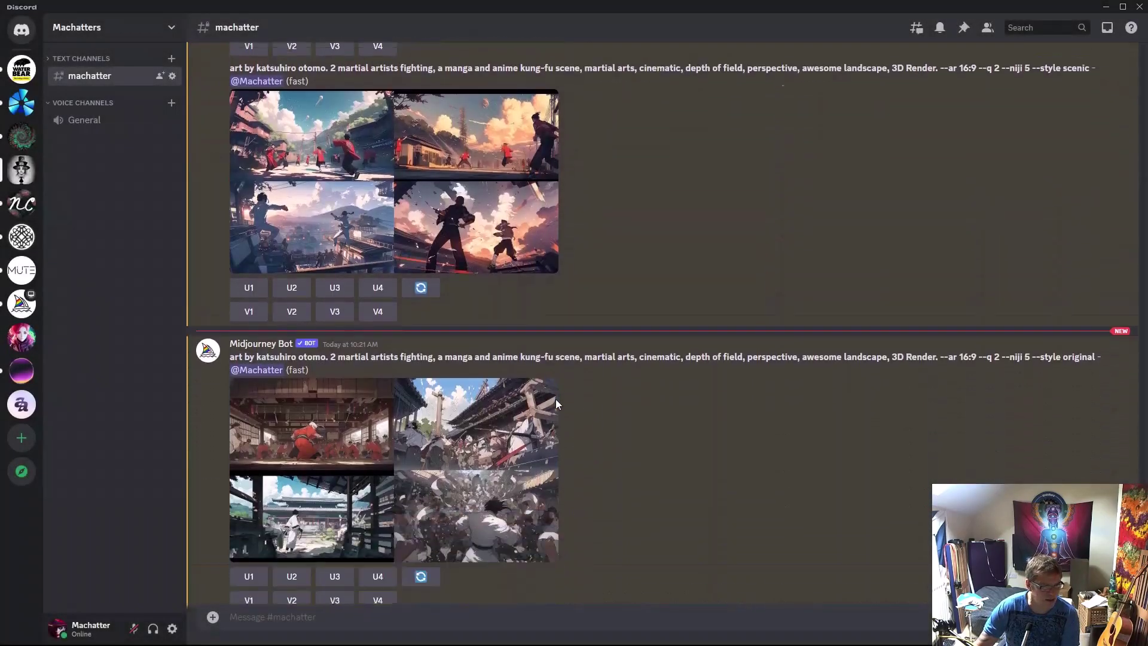
{"action": "left_click", "coordinate": [464, 411]}
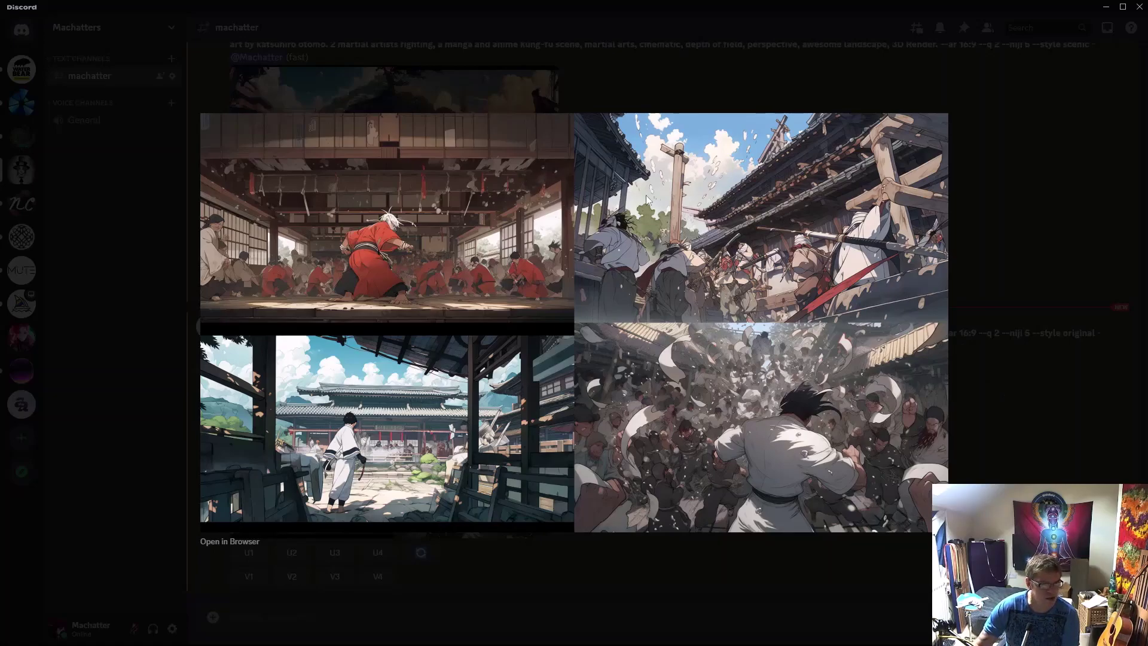
{"action": "left_click", "coordinate": [985, 309]}
{"action": "scroll", "coordinate": [494, 378], "scroll_direction": "down", "scroll_amount": 10}
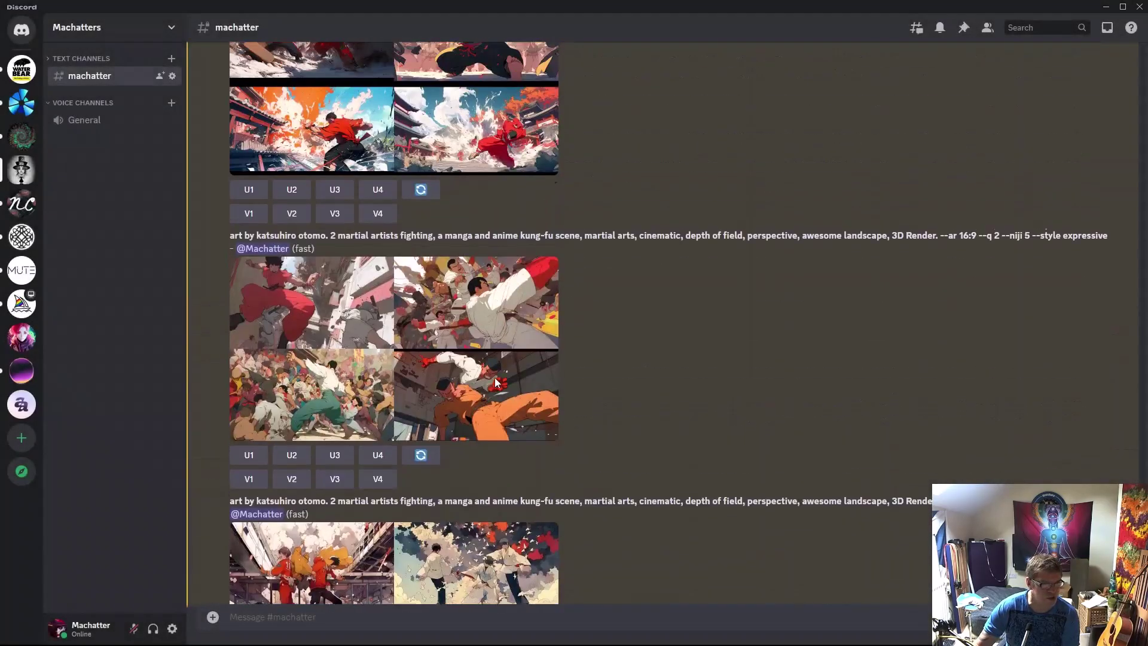
{"action": "left_click", "coordinate": [451, 310]}
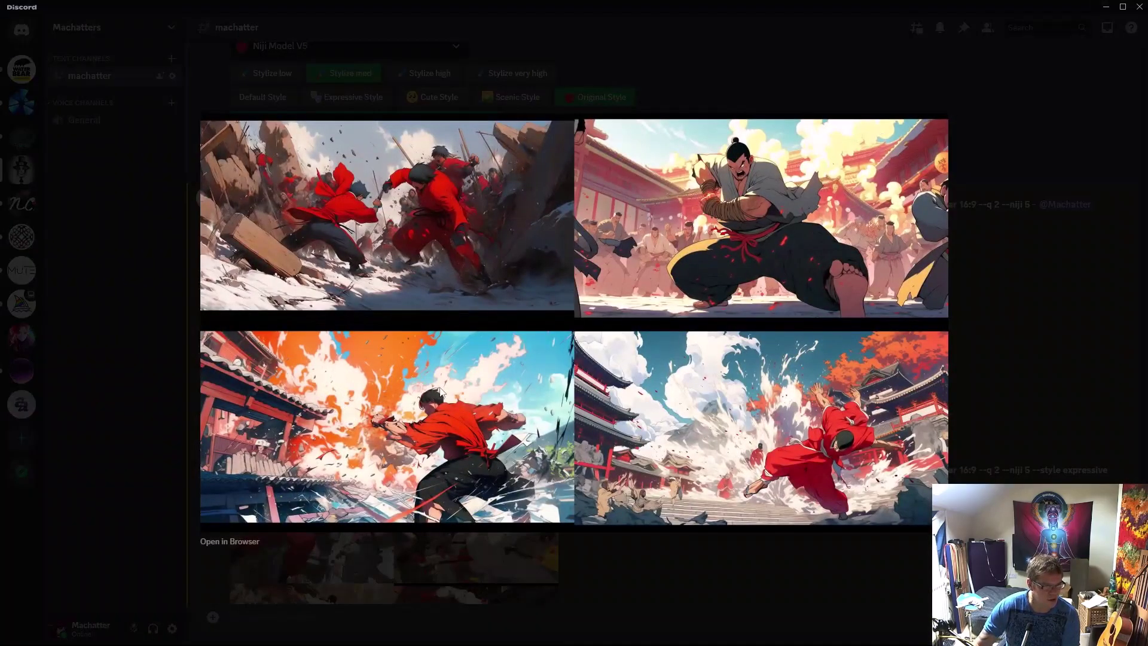
{"action": "left_click", "coordinate": [971, 358]}
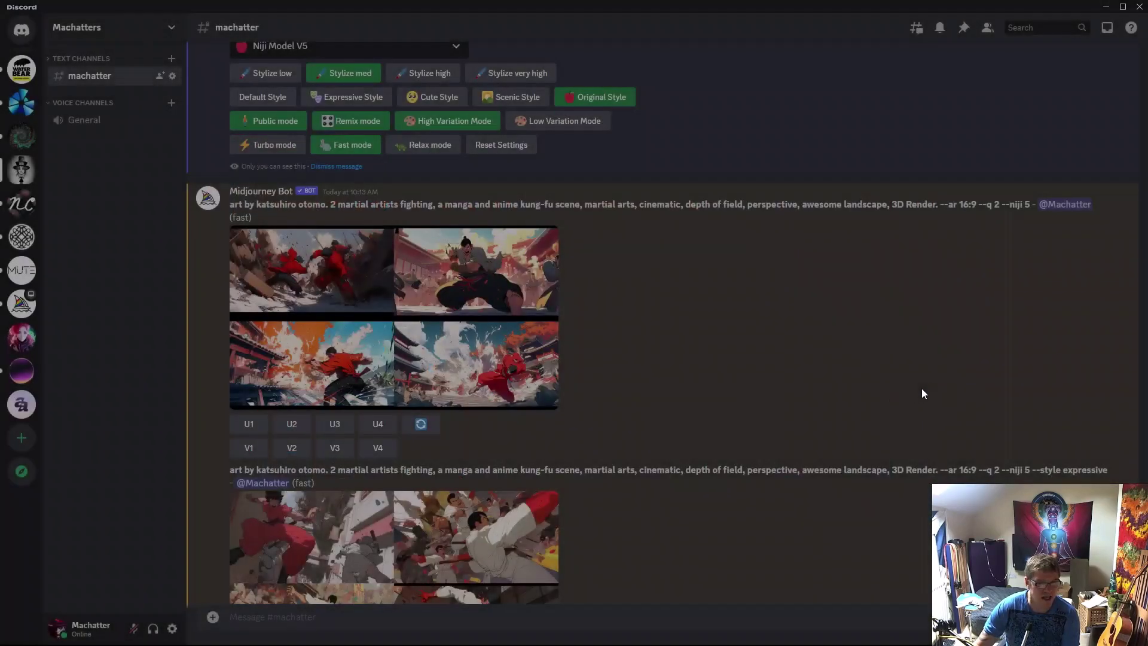
{"action": "scroll", "coordinate": [885, 400], "scroll_direction": "down", "scroll_amount": 6}
{"action": "scroll", "coordinate": [839, 411], "scroll_direction": "down", "scroll_amount": 8}
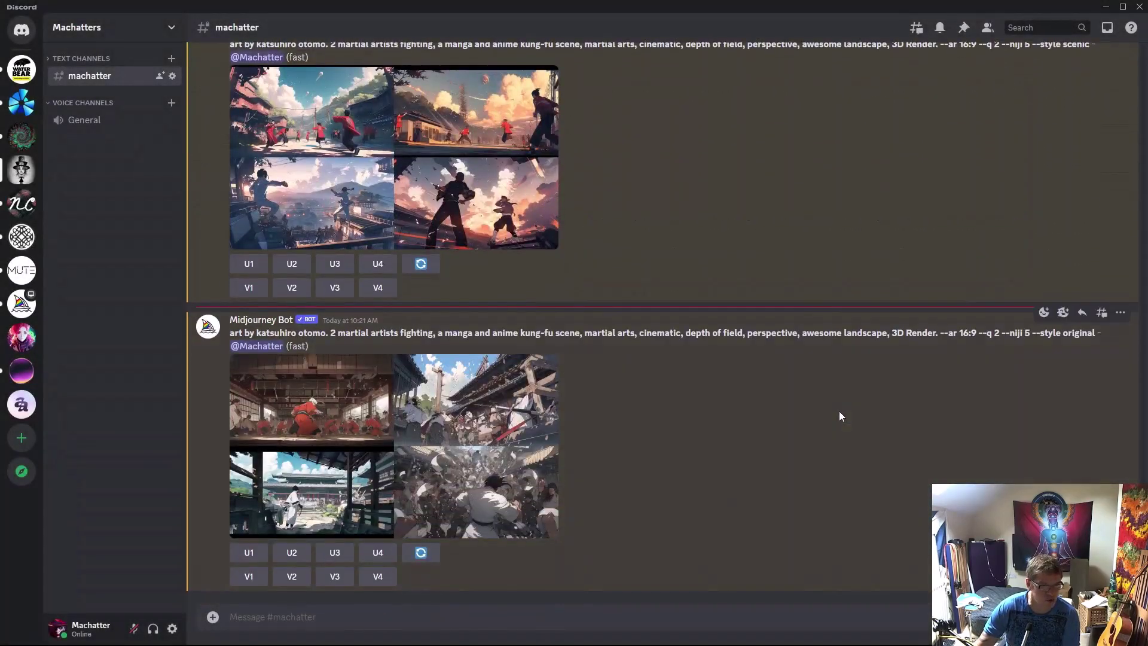